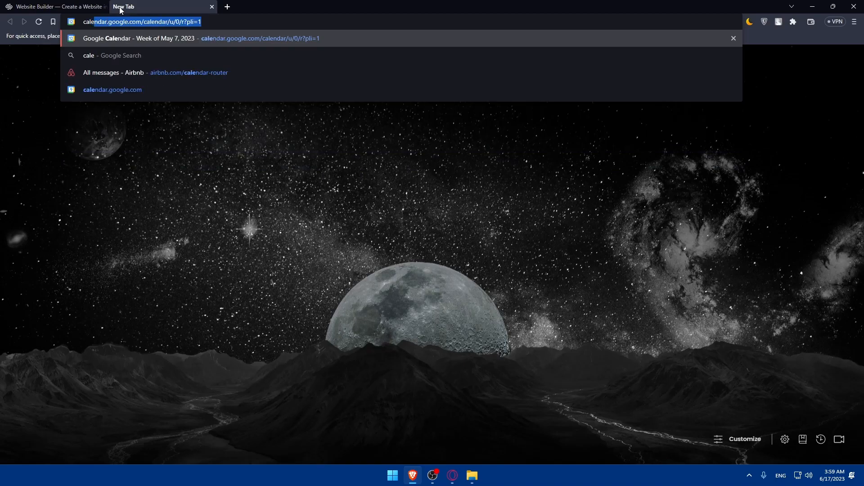
- Search for 'calendly' and open the calendly.com result, moving between the Squarespace and Calendly tabs
key(Return)
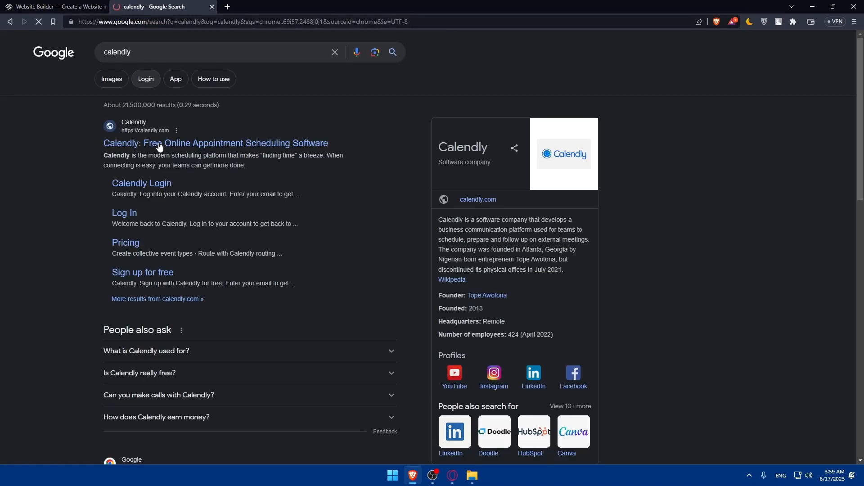
click(153, 144)
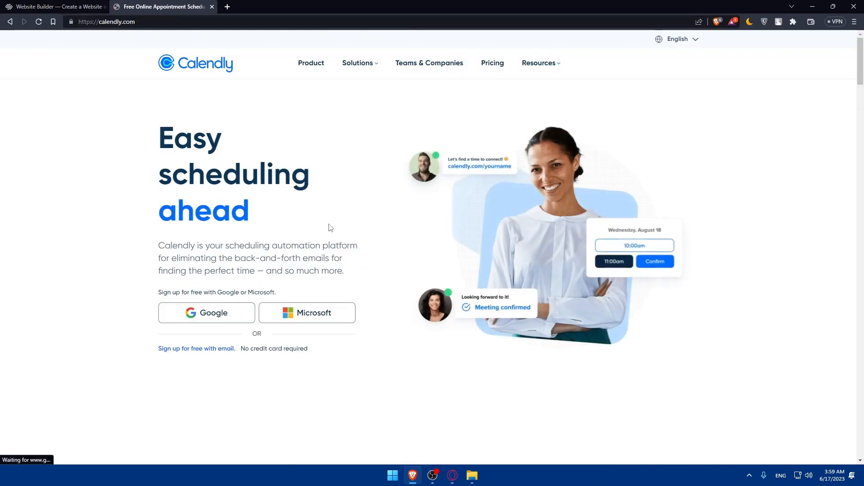
click(35, 4)
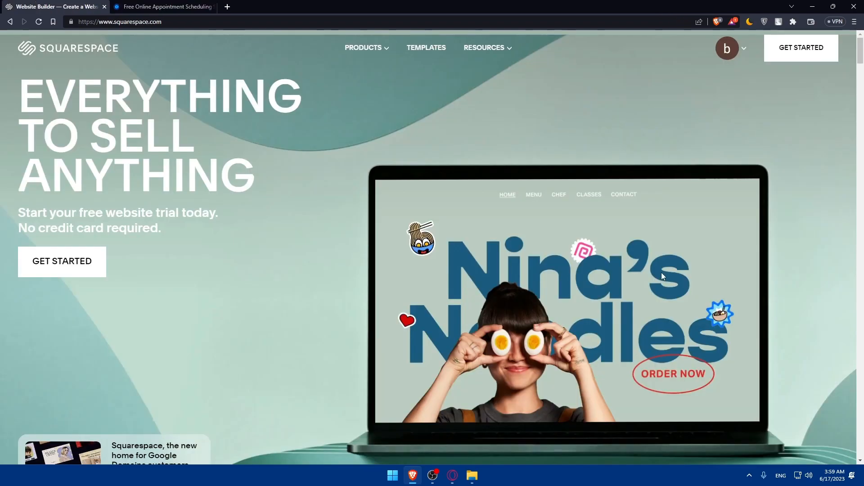
click(114, 6)
click(81, 4)
click(135, 4)
click(67, 4)
click(122, 4)
click(81, 4)
click(146, 4)
click(81, 4)
click(154, 5)
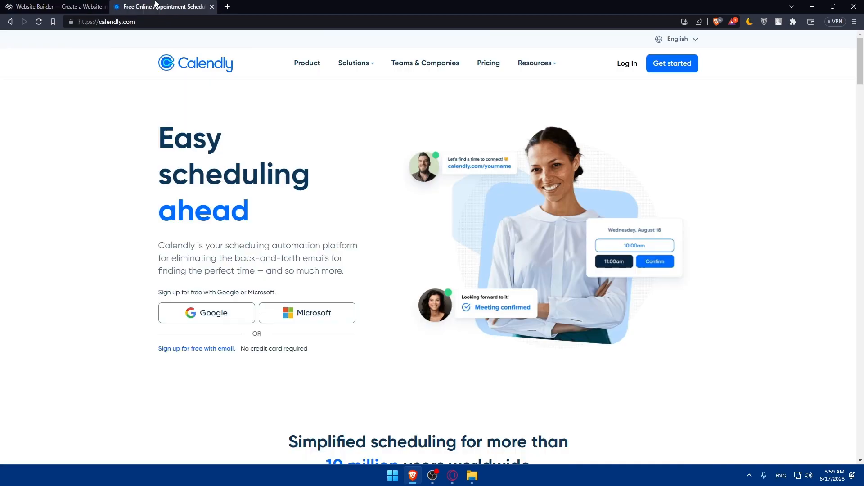
- Open the test site from the Squarespace account dashboard, then return to Calendly's event types
click(73, 4)
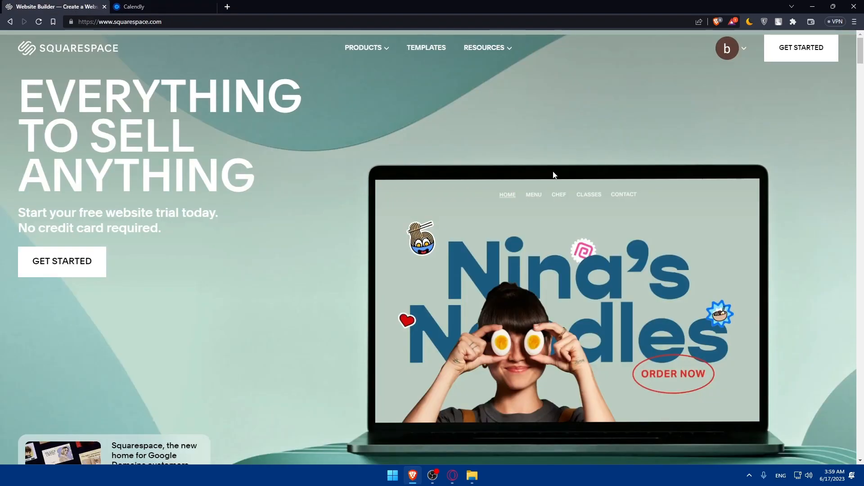
click(734, 50)
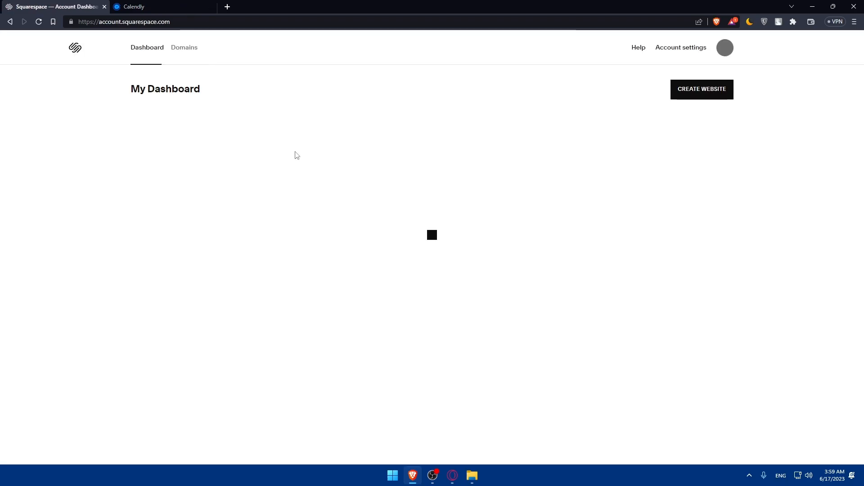
click(201, 164)
click(157, 6)
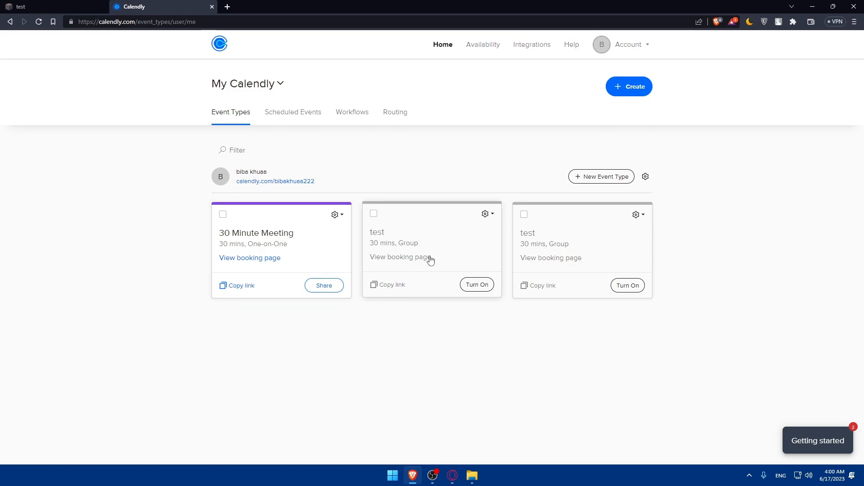
- Copy the 30 Minute Meeting link and review its Add to website embed options before returning to Squarespace
click(240, 288)
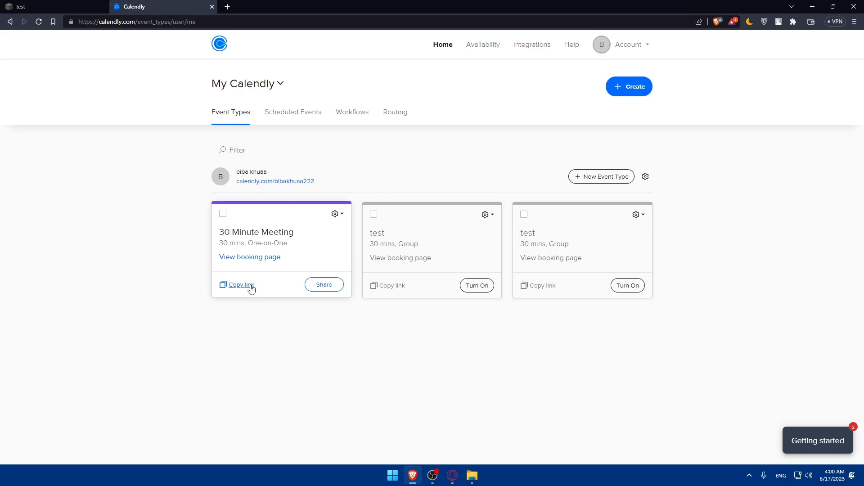
click(325, 286)
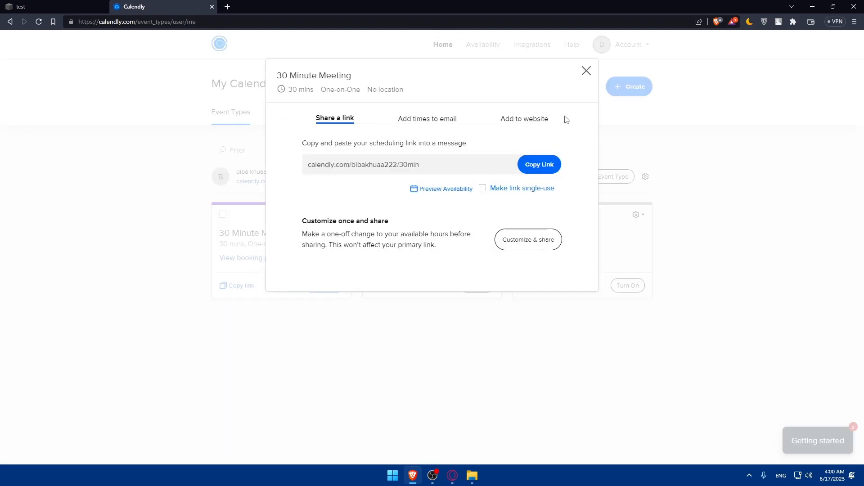
click(532, 119)
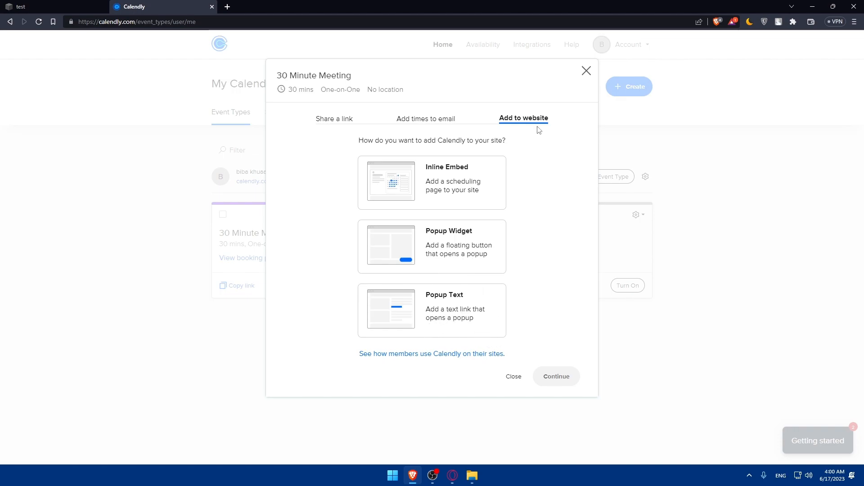
click(585, 71)
click(27, 6)
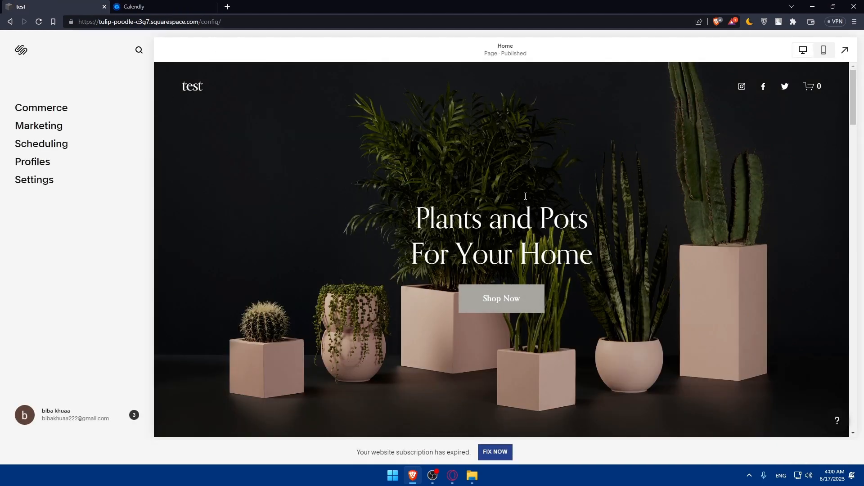
- Scroll down the plant shop home page preview, then go back to Calendly
scroll(433, 267, down, 15)
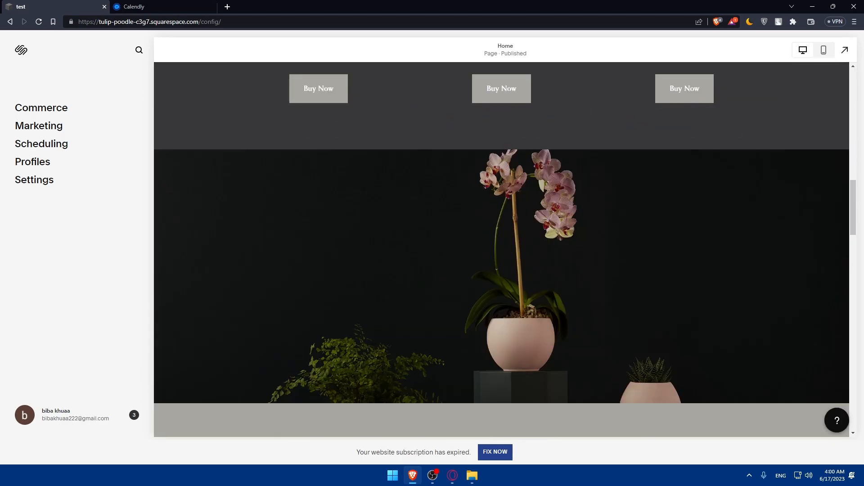
click(180, 6)
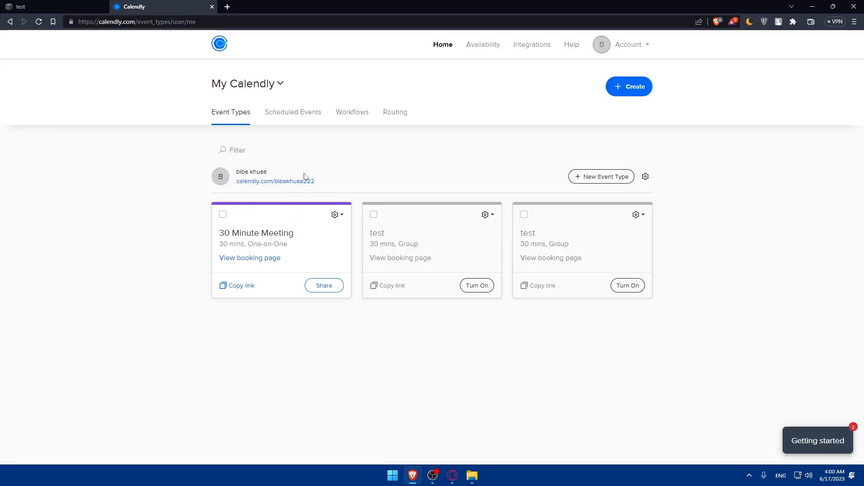
- Show the 30 Minute Meeting's Share dialog on its Add to website options
click(325, 285)
click(518, 119)
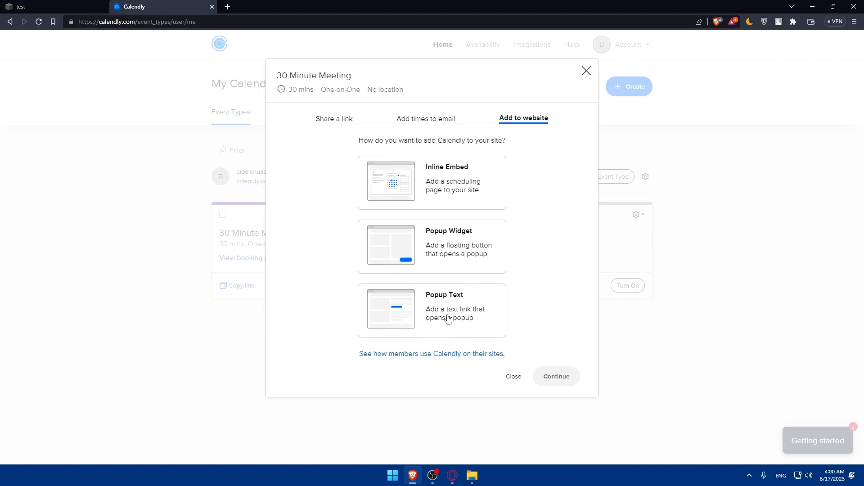
key(Tab)
- Read the 'See how members use Calendly on their sites' guide in a new tab, then close it
right_click(451, 354)
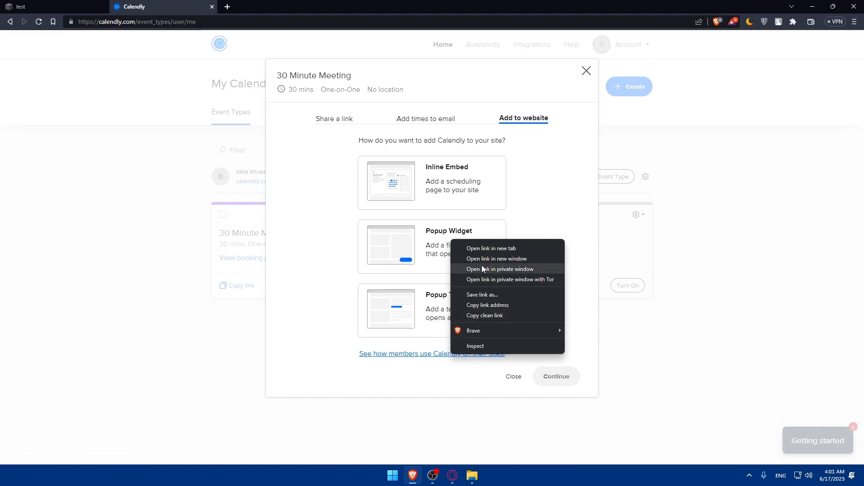
click(491, 248)
click(252, 6)
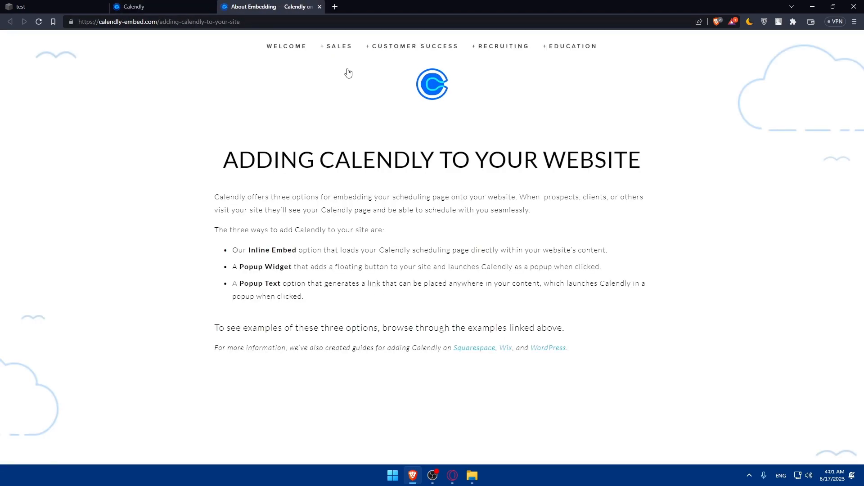
click(319, 6)
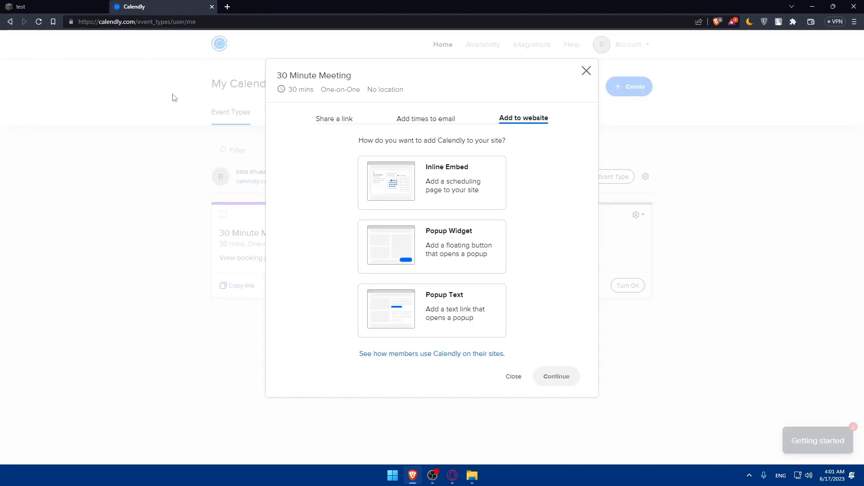
click(45, 6)
scroll(496, 207, down, 3)
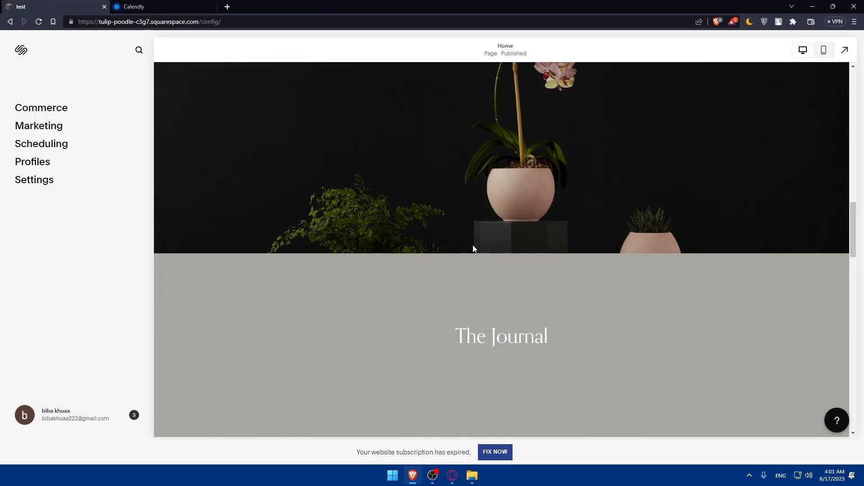
scroll(440, 277, up, 10)
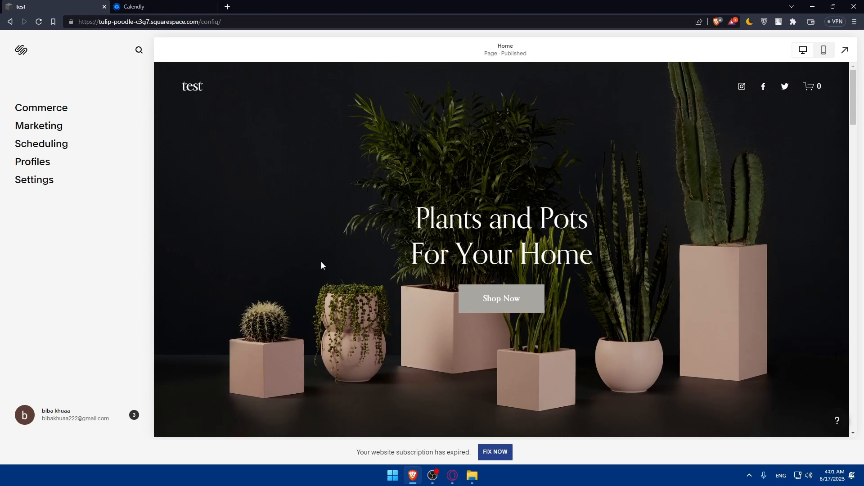
scroll(385, 271, down, 5)
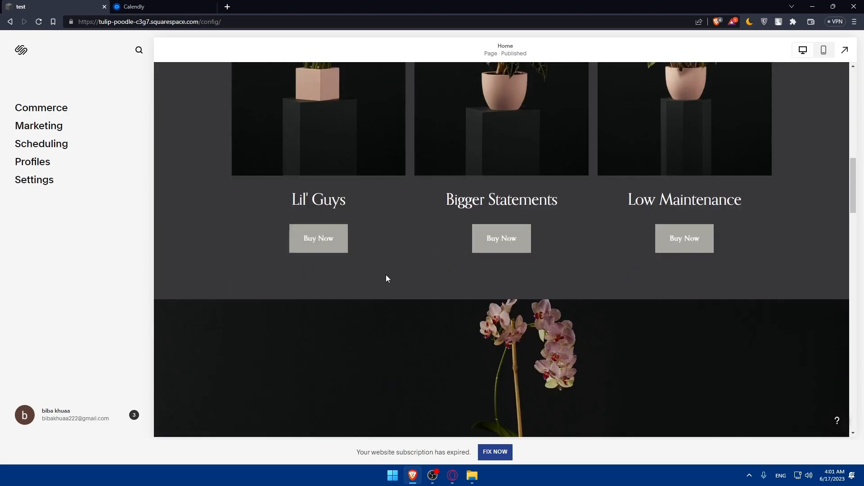
- Close the embed dialog, look at the 30 Minute Meeting event, and return to the event types list
click(180, 7)
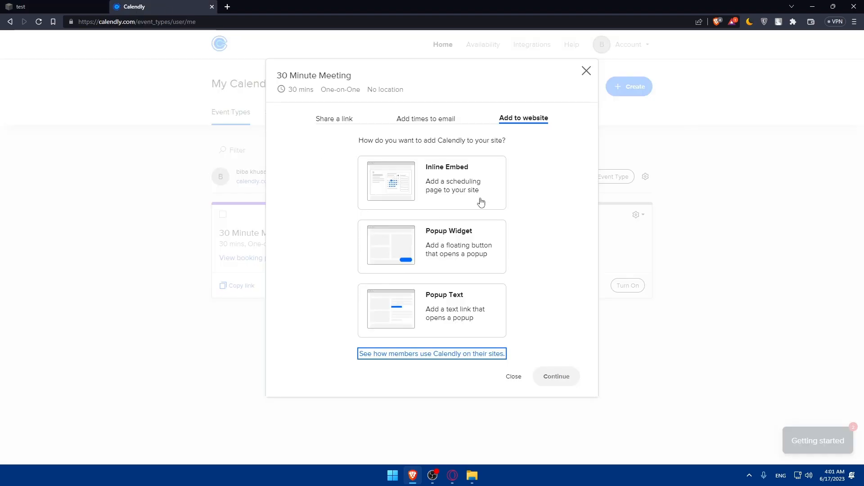
click(586, 71)
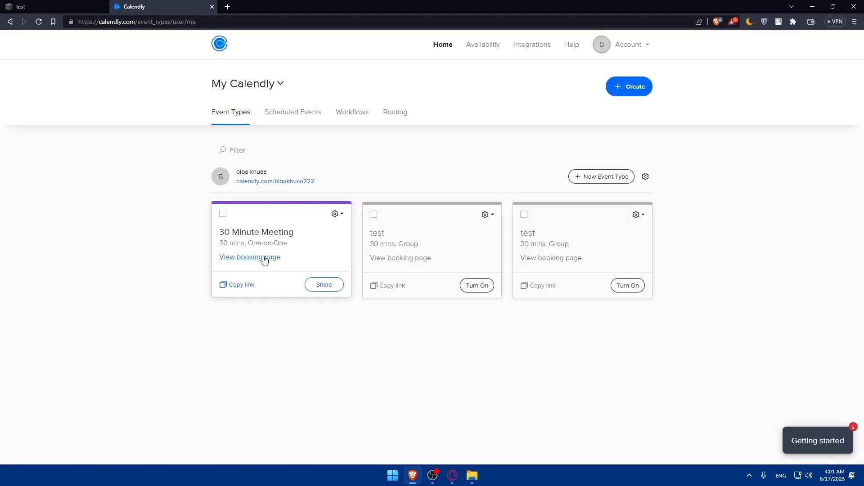
click(263, 235)
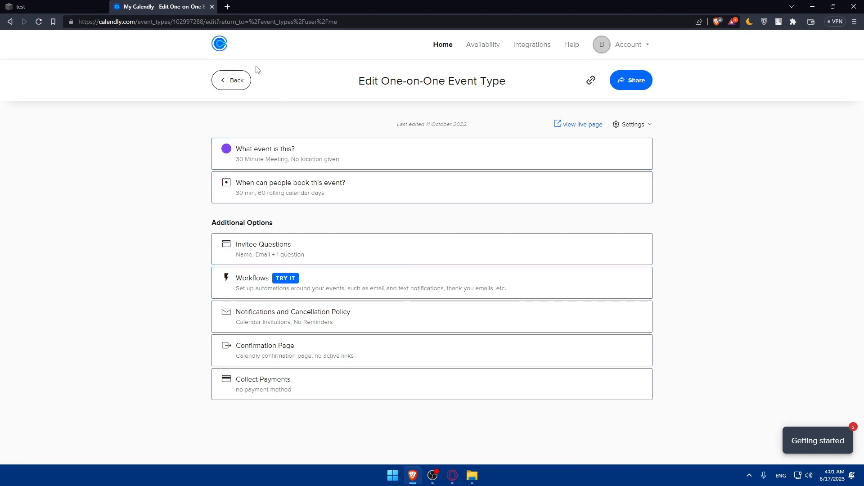
click(235, 81)
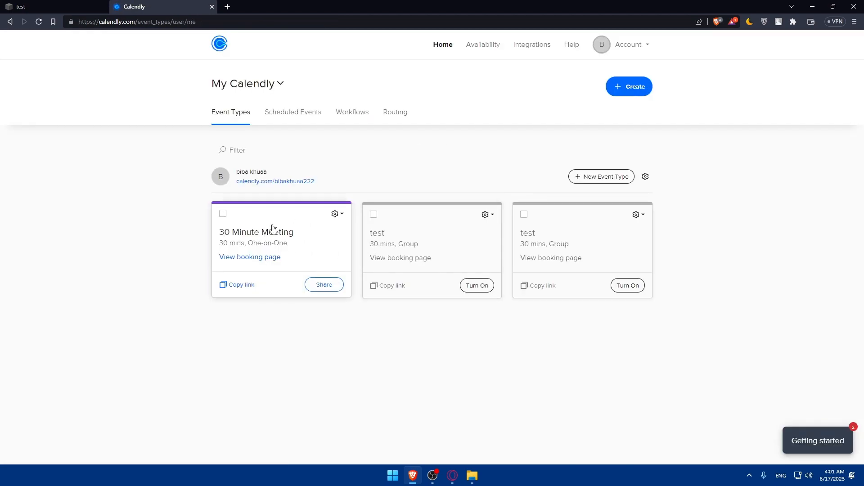
click(336, 217)
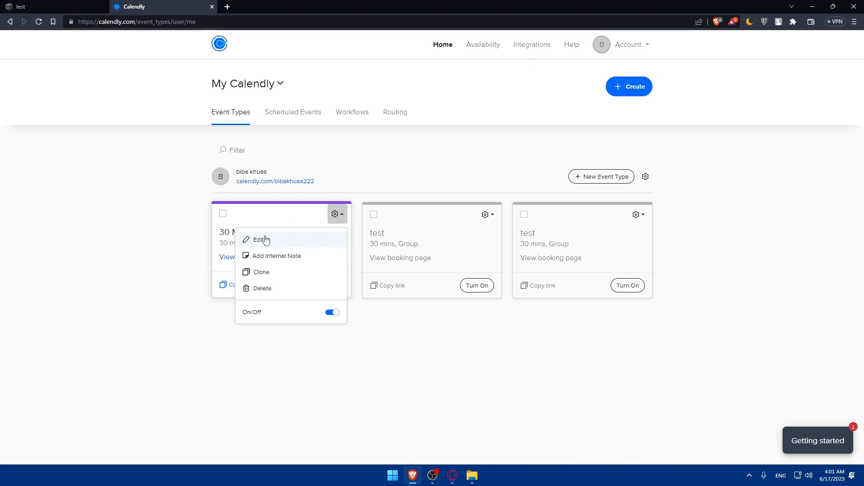
click(179, 330)
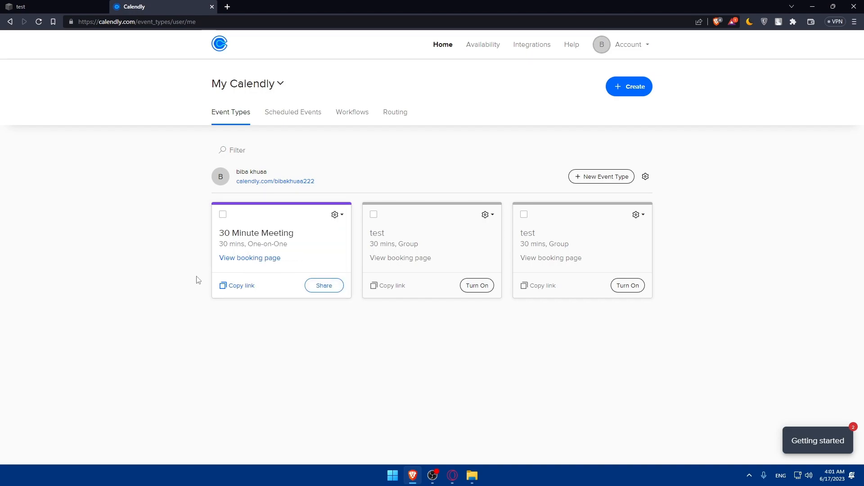
- Review the 30 Minute Meeting's Add to website options again, then close the Calendly tab
click(316, 287)
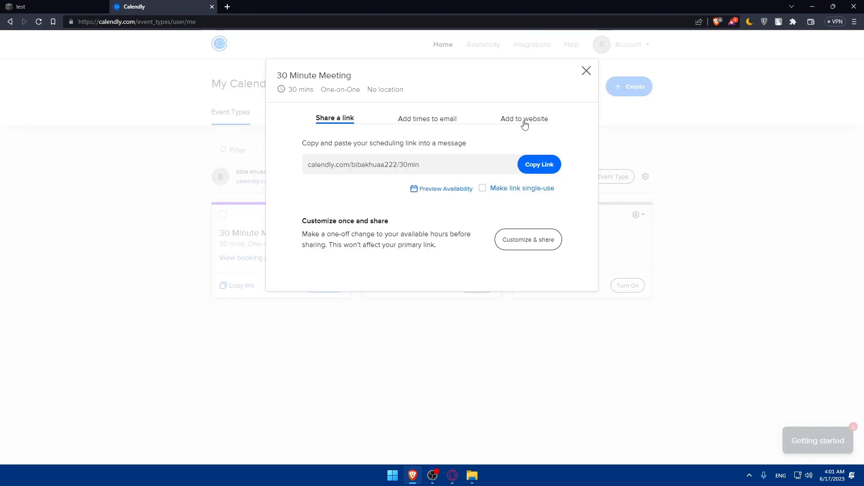
click(524, 119)
drag(369, 172, 545, 313)
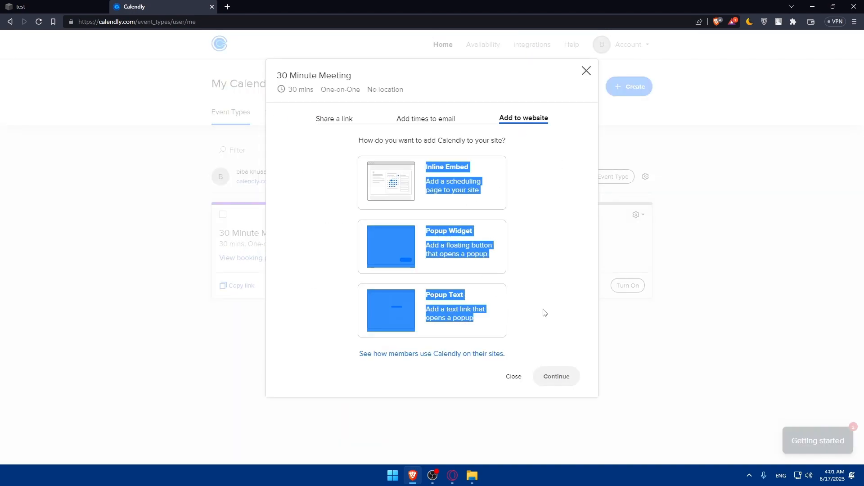
click(587, 73)
click(212, 6)
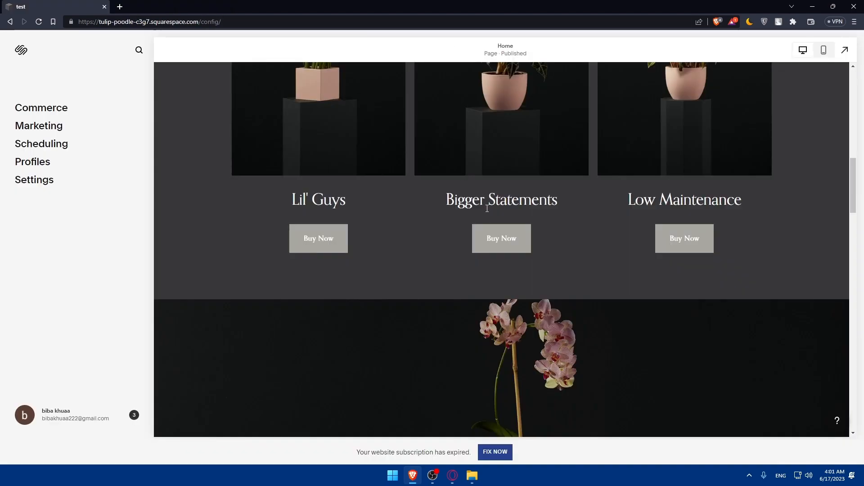
scroll(428, 295, down, 10)
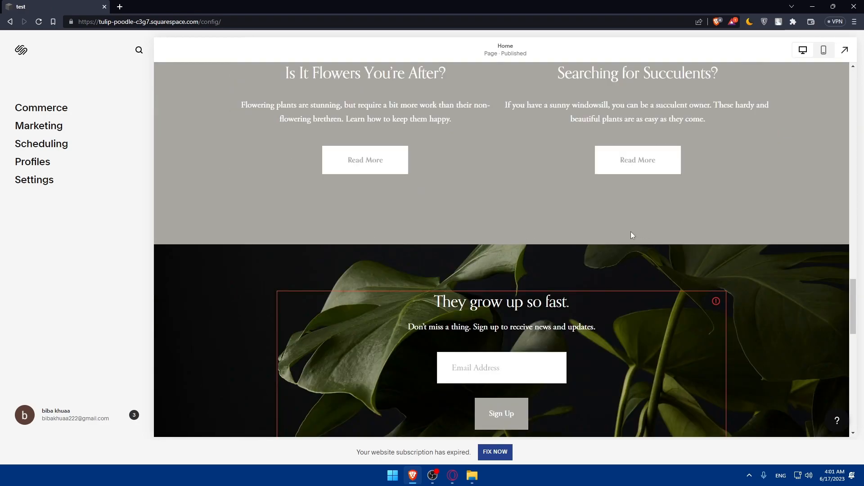
scroll(517, 237, up, 10)
scroll(517, 237, down, 13)
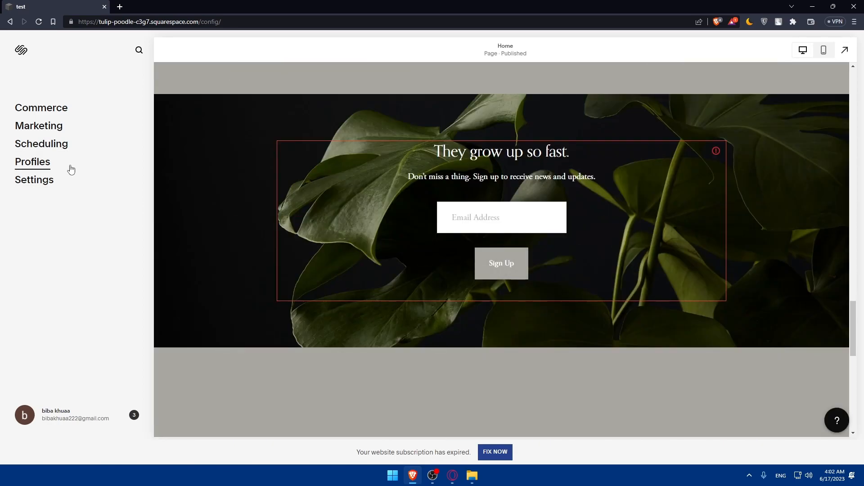
scroll(374, 200, up, 15)
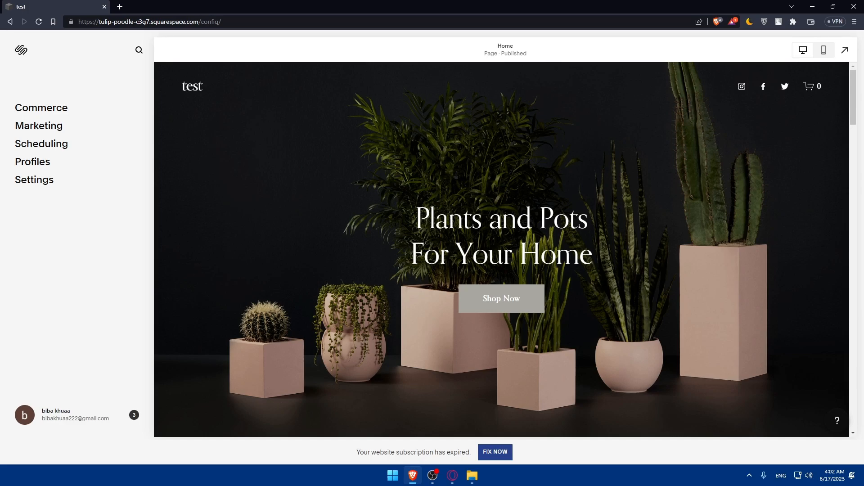
key(alt+Tab)
- Go to Commerce and choose SEE PLANS on the expired-subscription notice
click(113, 270)
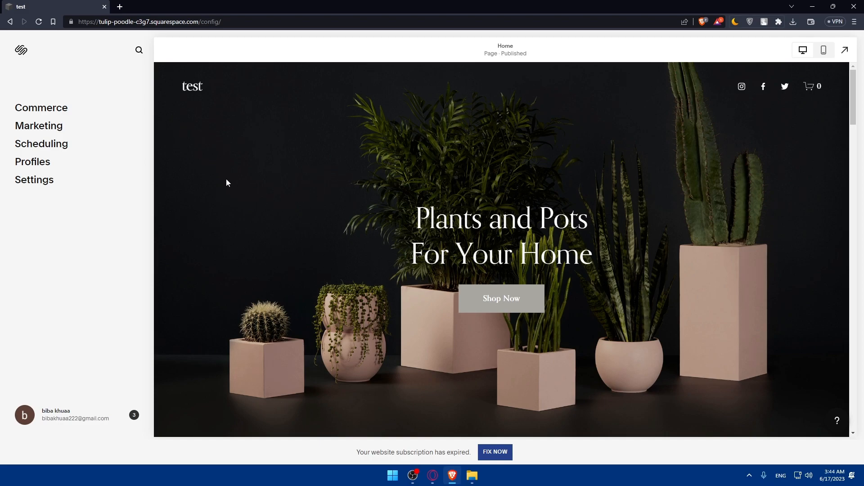
click(43, 113)
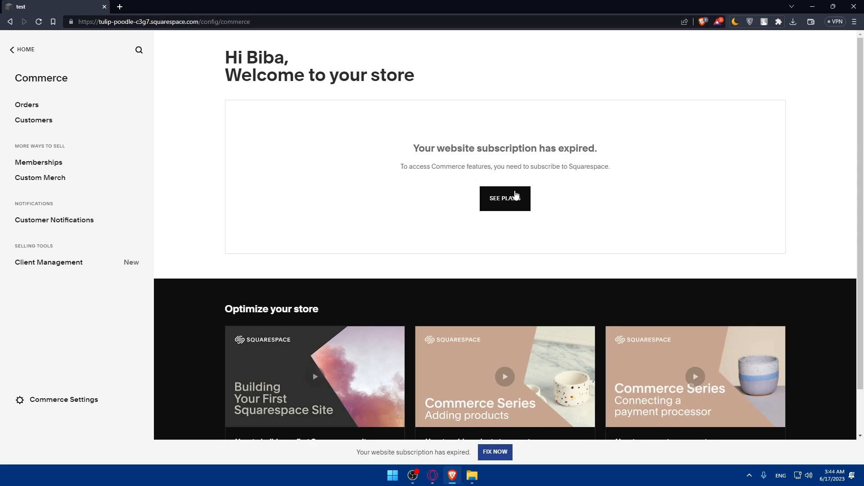
right_click(517, 192)
click(495, 198)
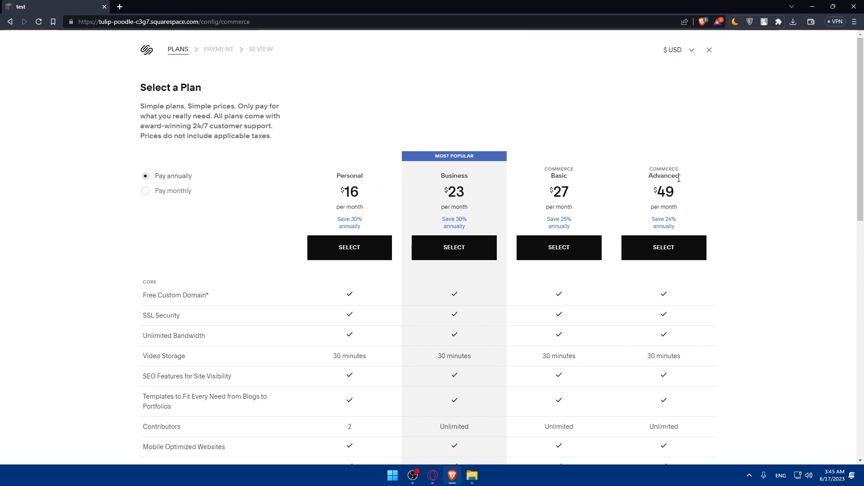
- Compare plan prices by toggling between Pay monthly and Pay annually, ending on annual
scroll(488, 227, down, 10)
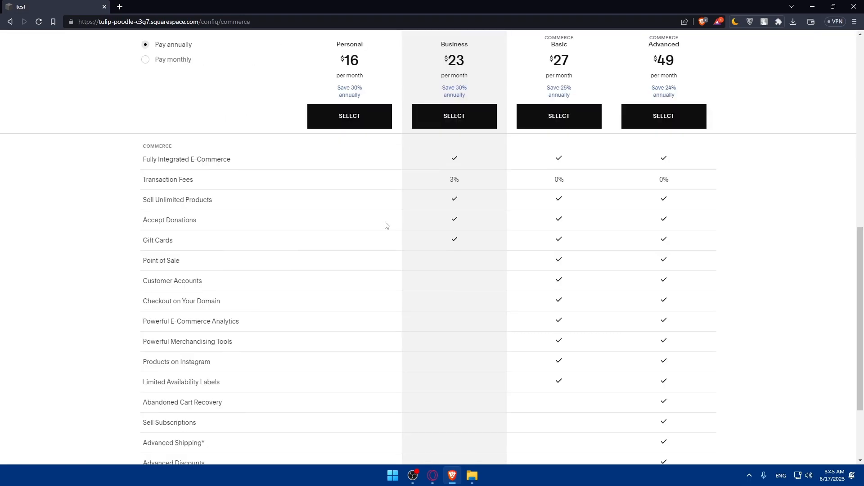
scroll(386, 225, up, 5)
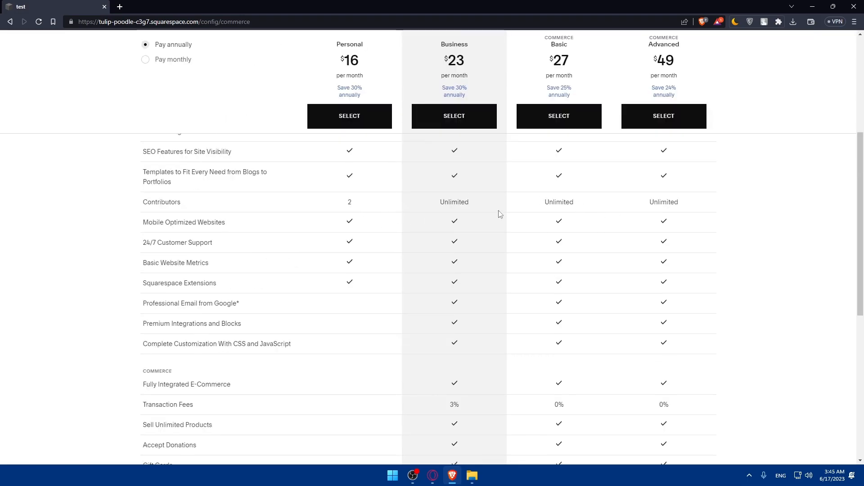
scroll(516, 242, up, 5)
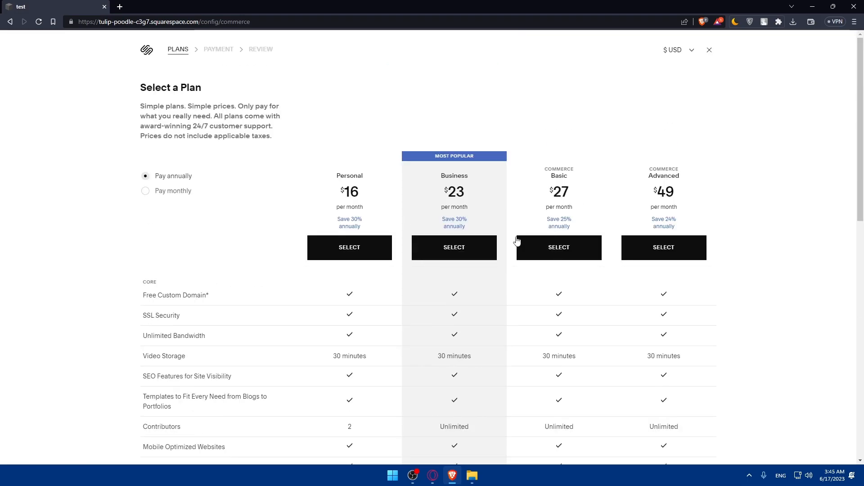
click(152, 194)
click(152, 180)
click(153, 198)
drag(183, 186, 200, 187)
click(145, 177)
- Scroll through the plan feature comparison, then close the plans overlay without choosing
scroll(428, 286, down, 6)
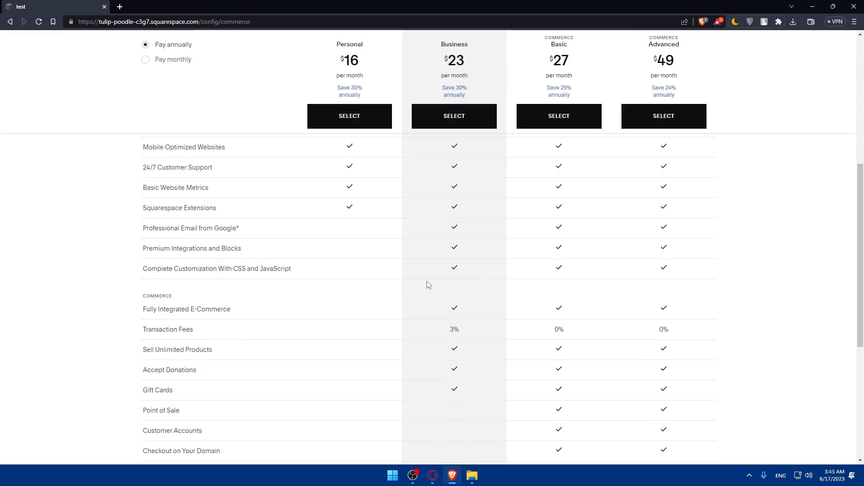
scroll(470, 241, down, 5)
scroll(473, 247, up, 4)
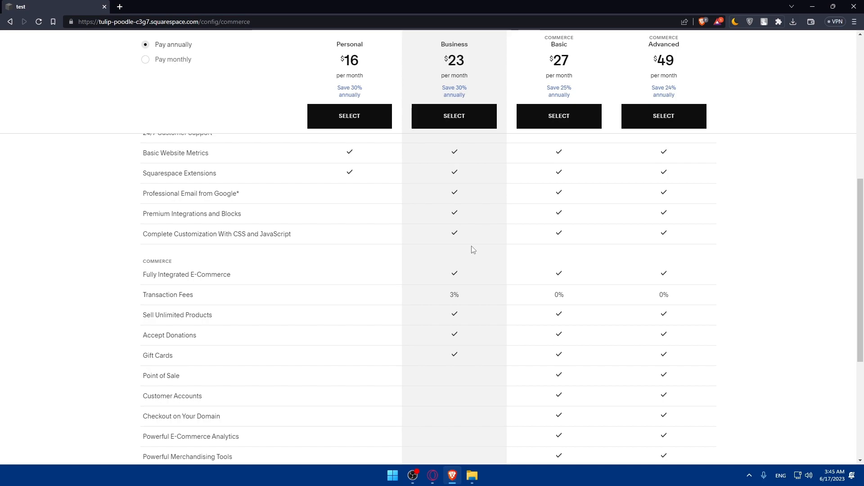
scroll(477, 257, down, 5)
scroll(479, 279, up, 7)
scroll(486, 315, down, 5)
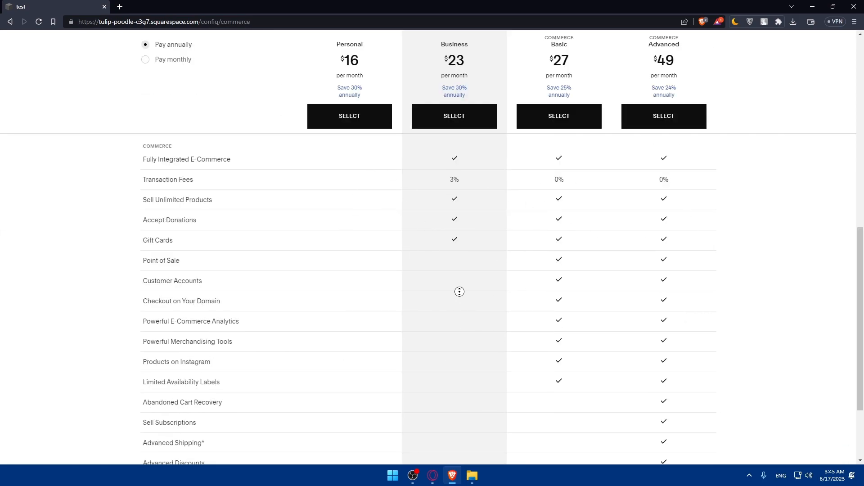
scroll(495, 279, up, 10)
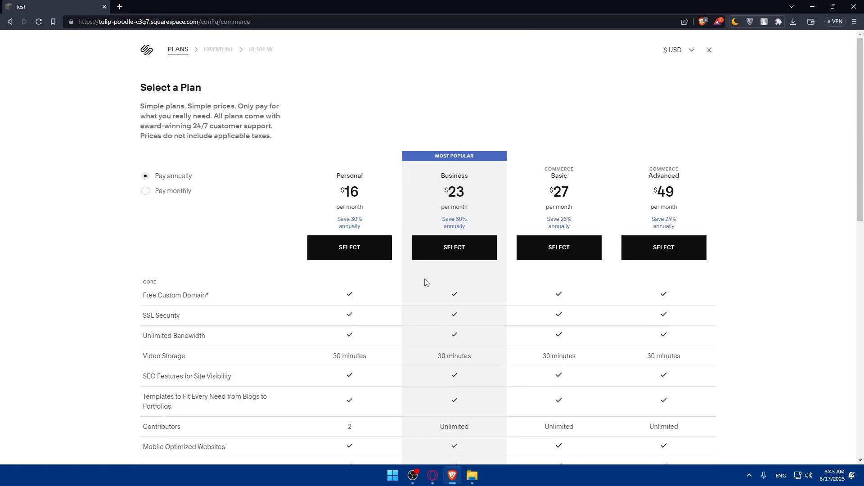
scroll(694, 83, down, 10)
scroll(684, 89, up, 10)
click(707, 51)
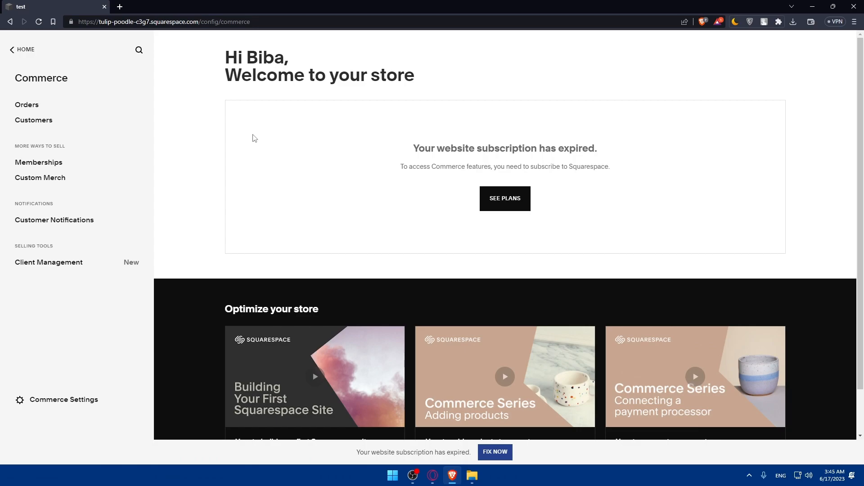
- Check the empty Orders and Customers pages, returning to the Commerce overview each time
key(Tab)
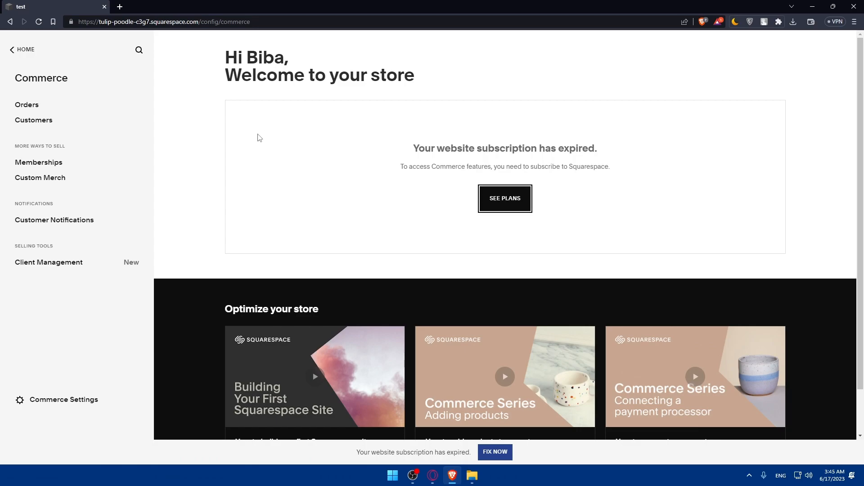
click(28, 105)
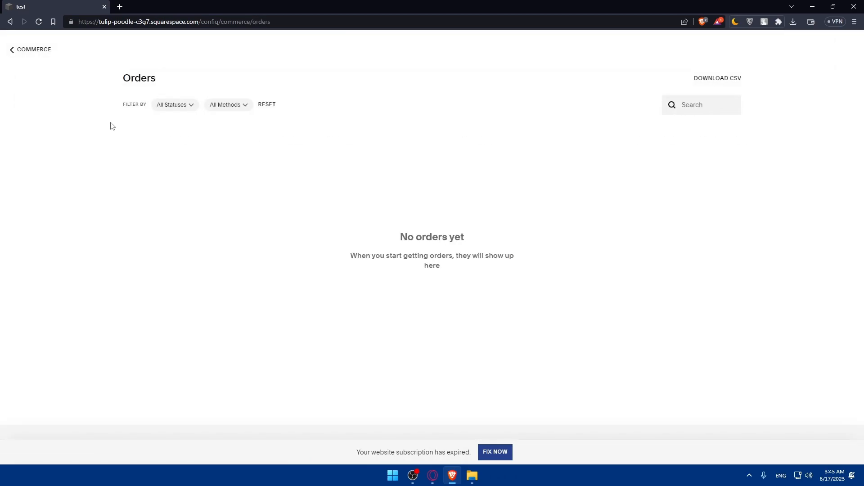
click(12, 50)
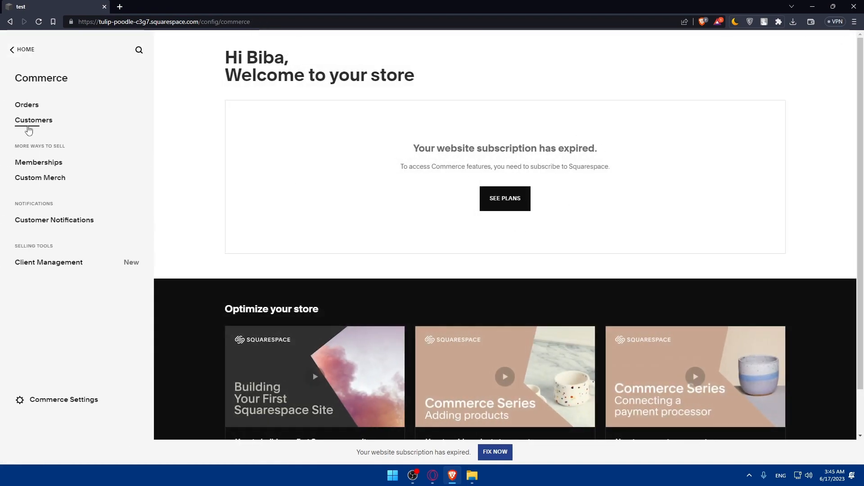
click(30, 123)
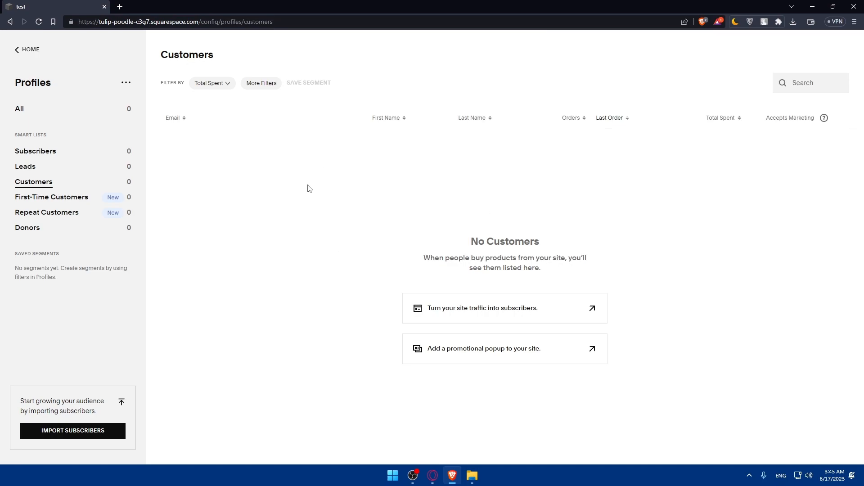
key(alt+Left)
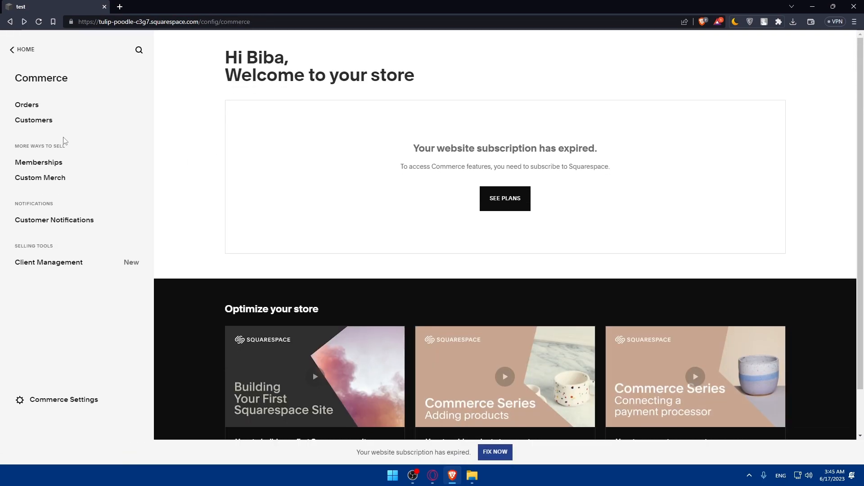
- View the locked Memberships page, then open Custom Merch by Printful
click(39, 164)
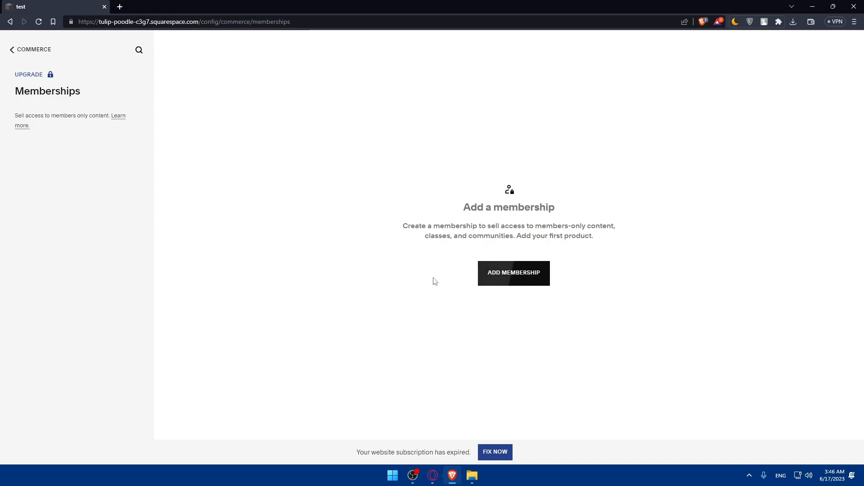
key(alt+Left)
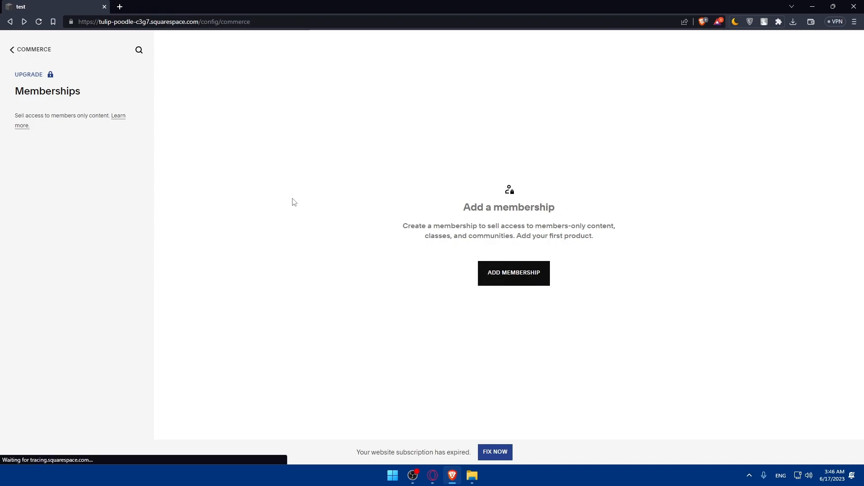
click(51, 182)
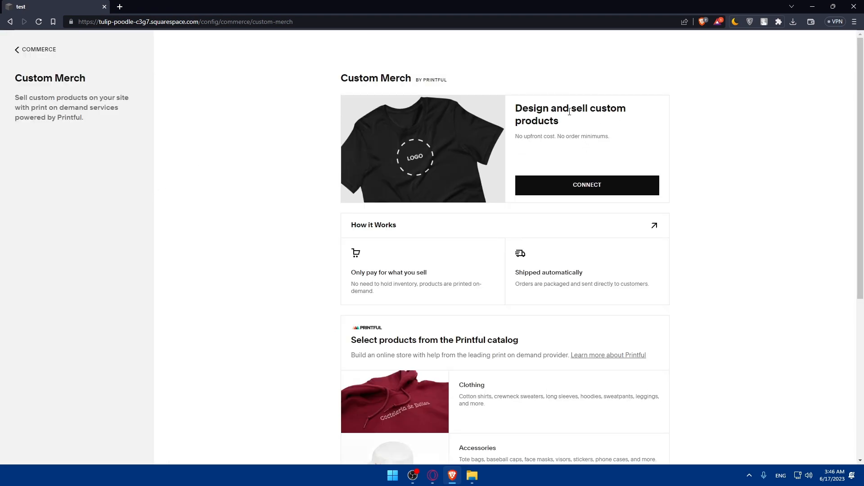
- Attempt the Printful connection, close the failed 'No Websites' login tab, and return to Commerce
click(562, 186)
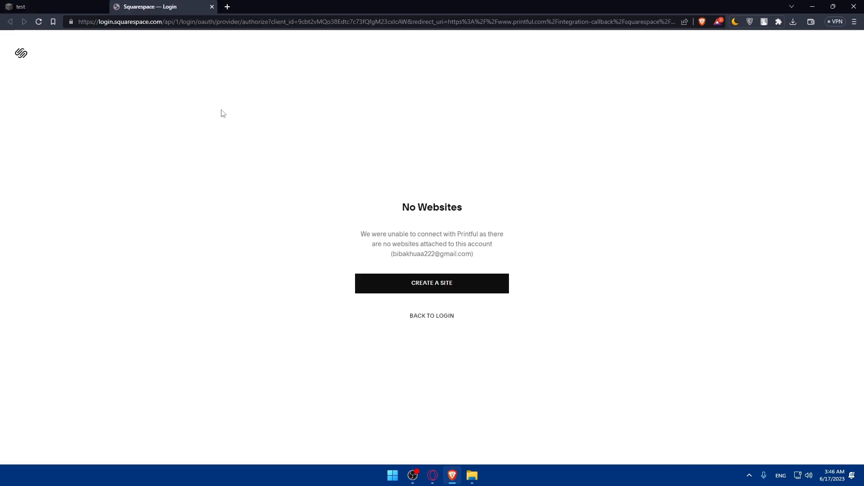
click(443, 291)
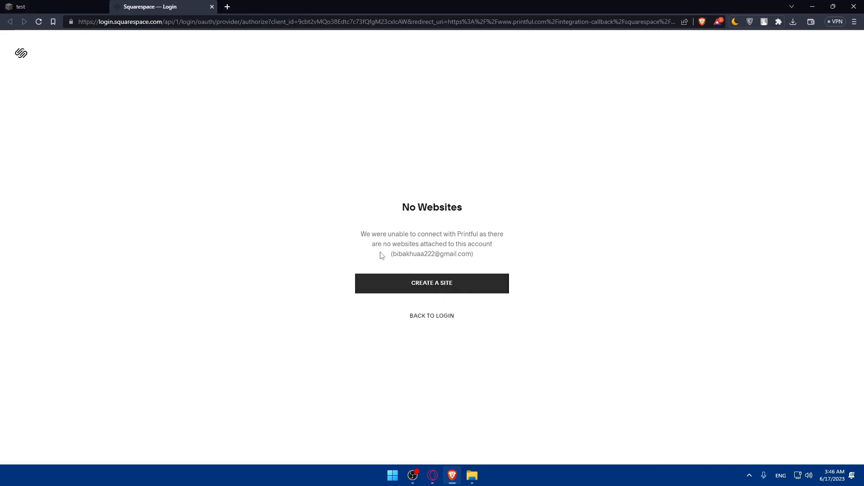
click(212, 7)
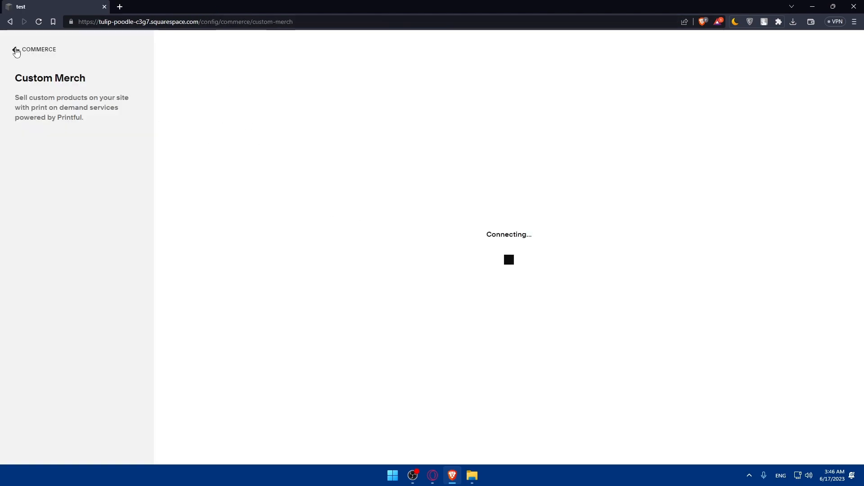
click(16, 50)
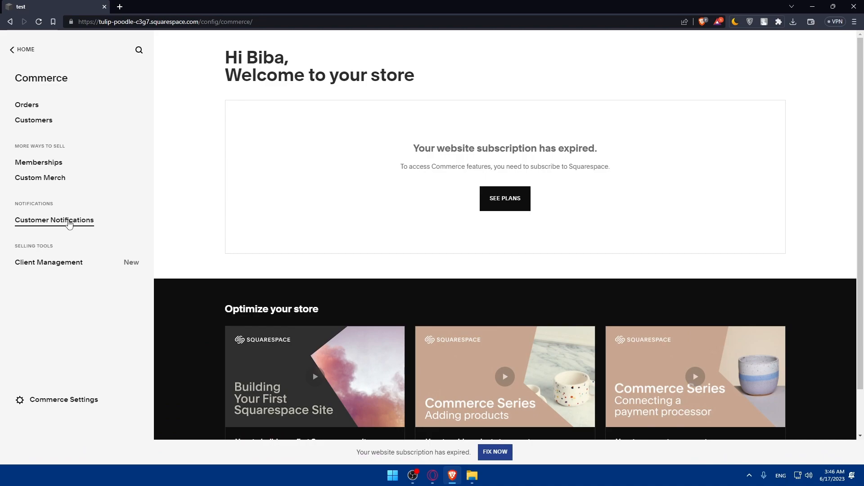
- Open Customer Notifications, finish its tour with USE EDITOR, and briefly view Business Settings
click(62, 225)
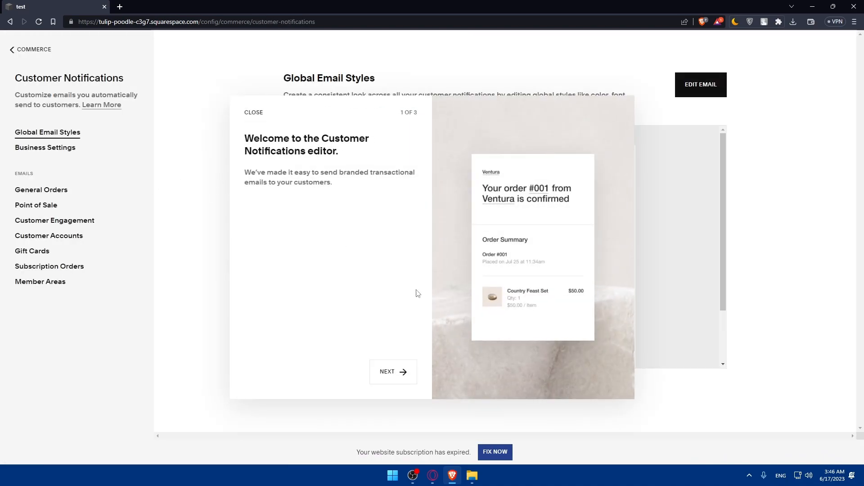
click(389, 372)
click(393, 374)
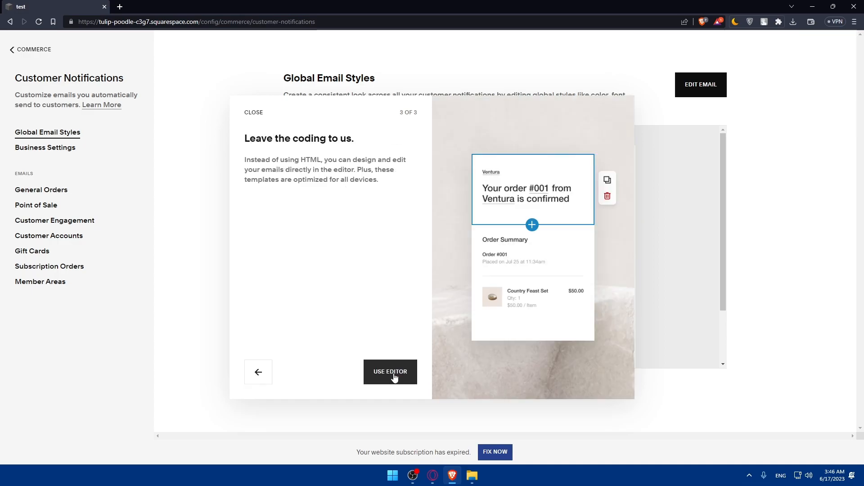
click(393, 374)
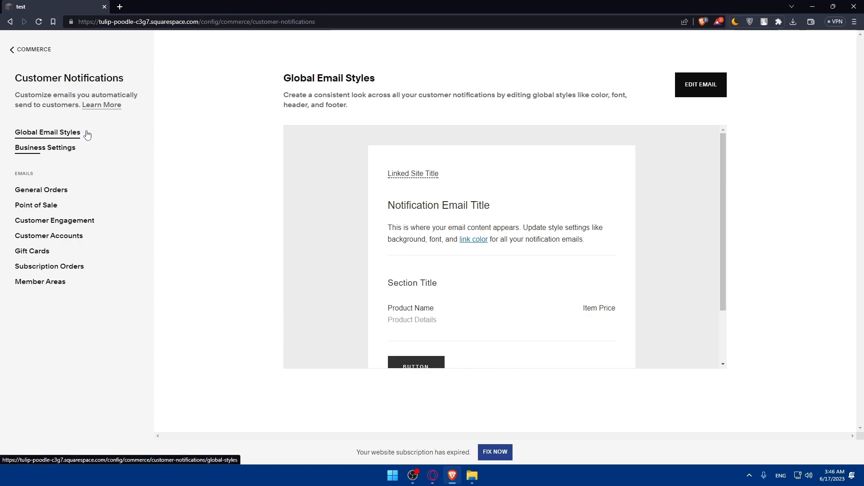
click(63, 152)
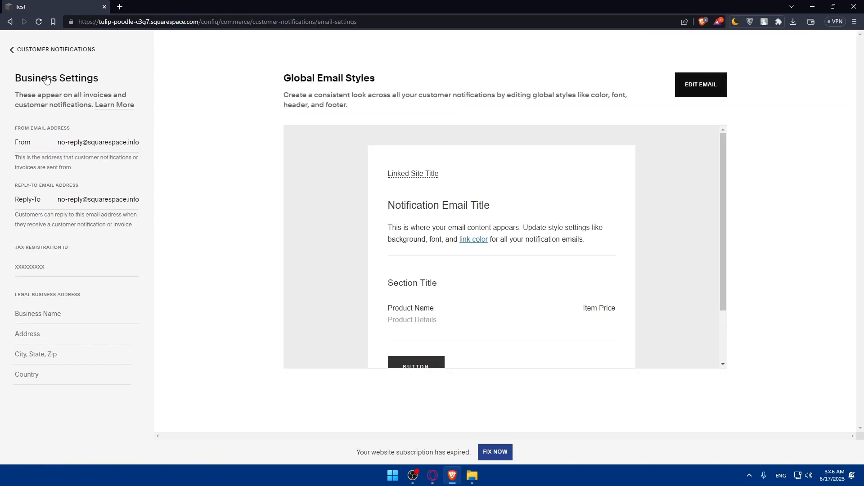
click(18, 50)
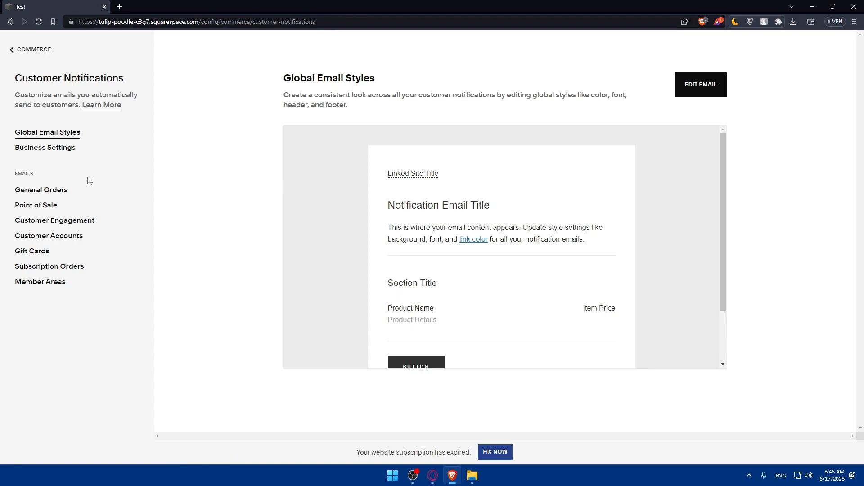
- Browse the General Orders, Point of Sale, Customer Engagement and Customer Accounts notification emails
click(40, 191)
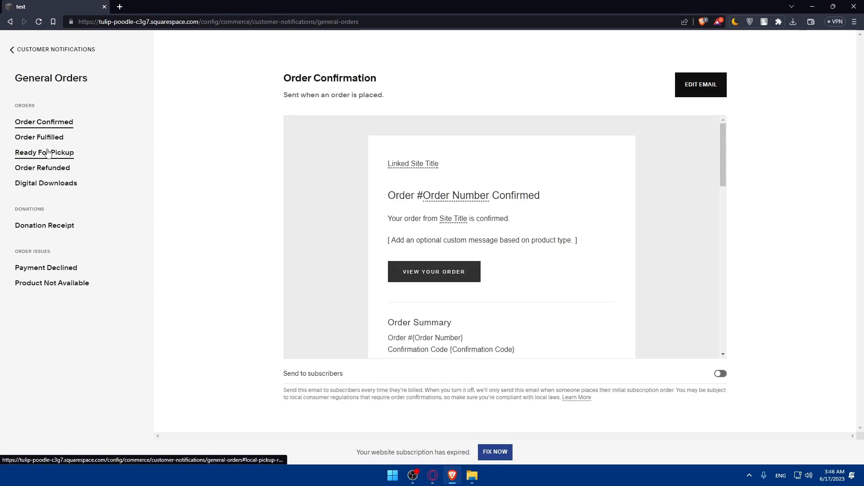
click(12, 50)
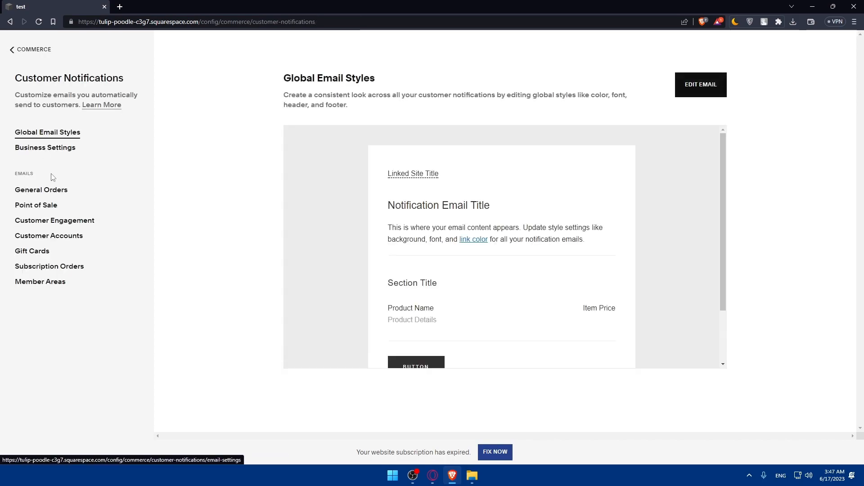
click(45, 210)
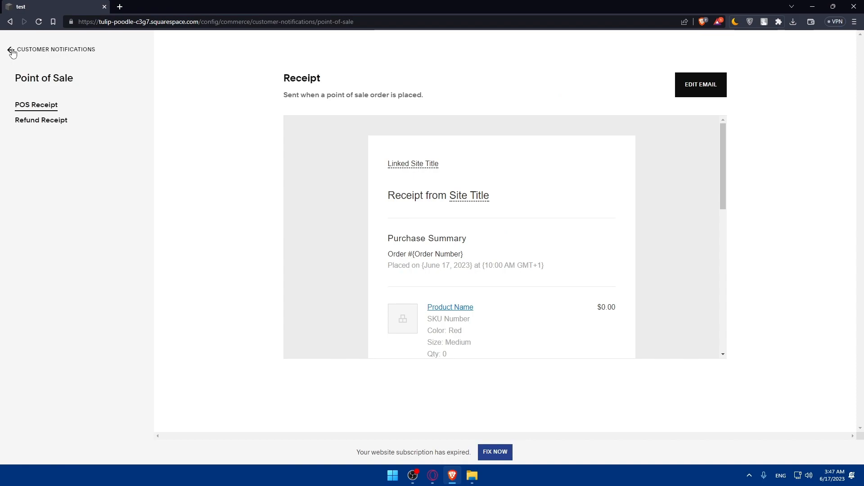
click(11, 50)
click(45, 221)
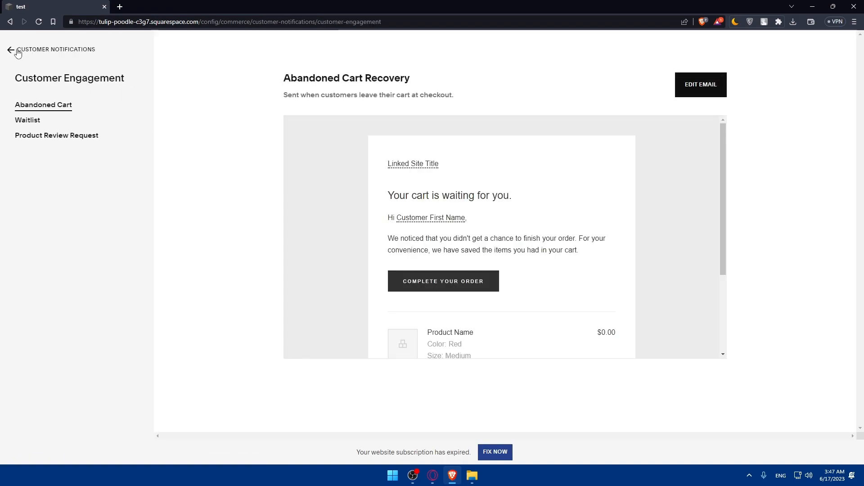
click(12, 49)
click(48, 236)
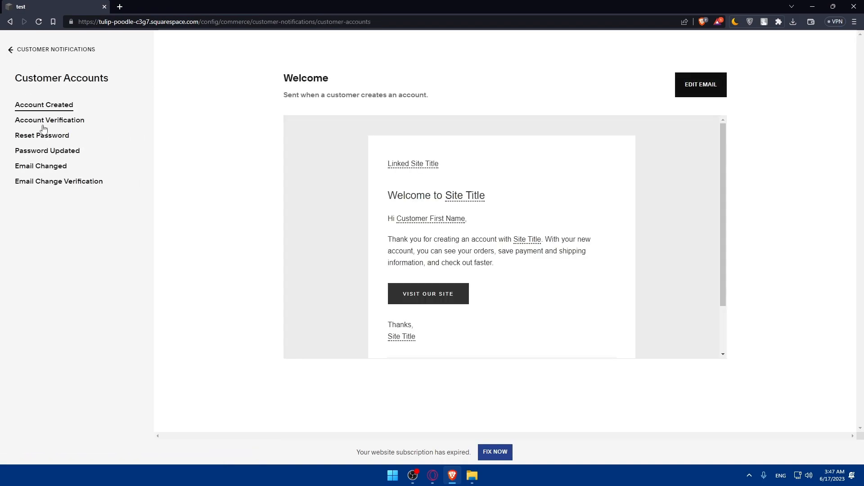
click(11, 50)
- Browse the Gift Cards, Subscription Orders and Member Areas notification emails
click(44, 256)
scroll(454, 233, down, 1)
scroll(454, 233, up, 1)
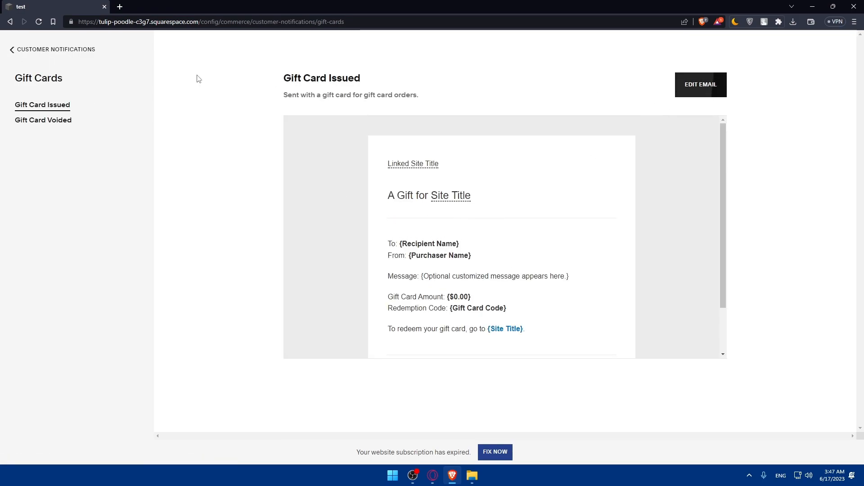
click(11, 50)
click(43, 267)
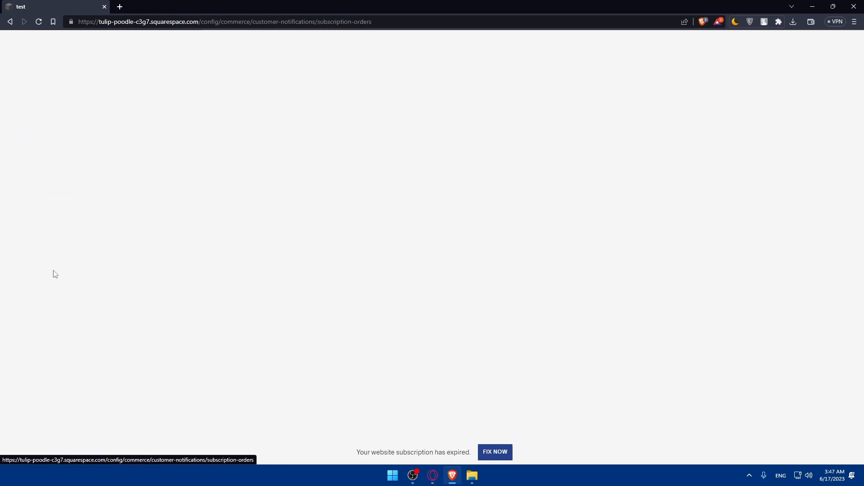
click(25, 50)
click(54, 287)
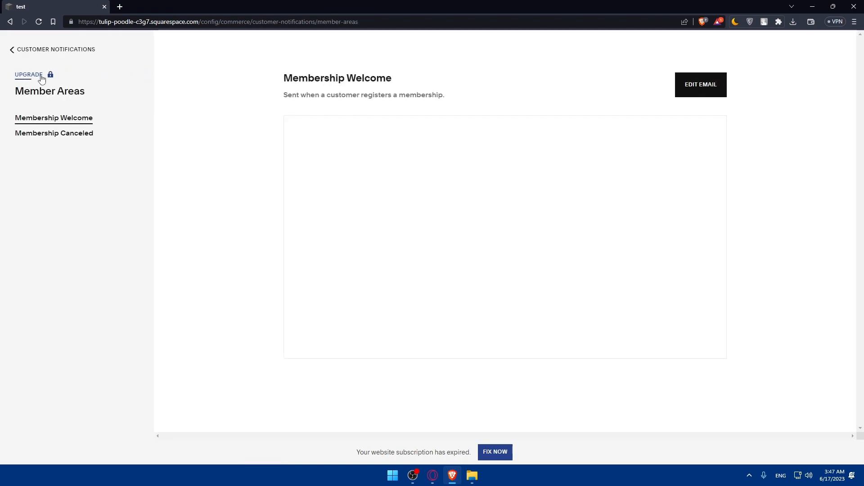
click(20, 51)
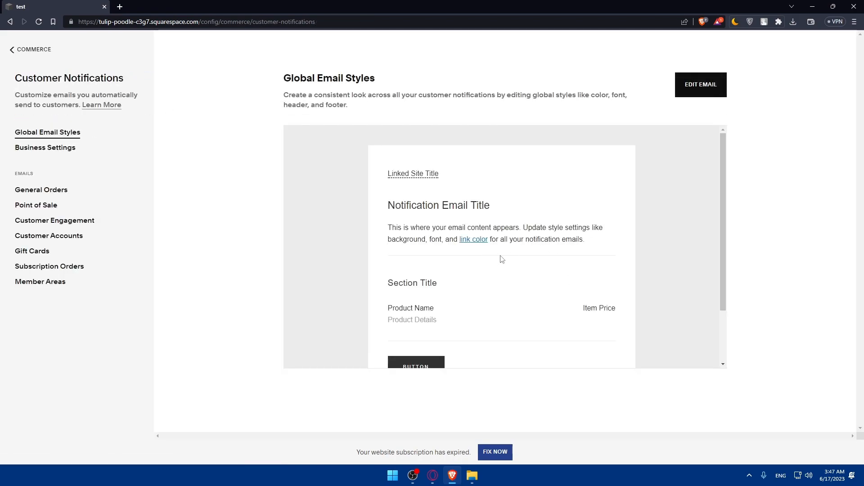
- Return to the Commerce overview and open Client Management
scroll(511, 252, down, 2)
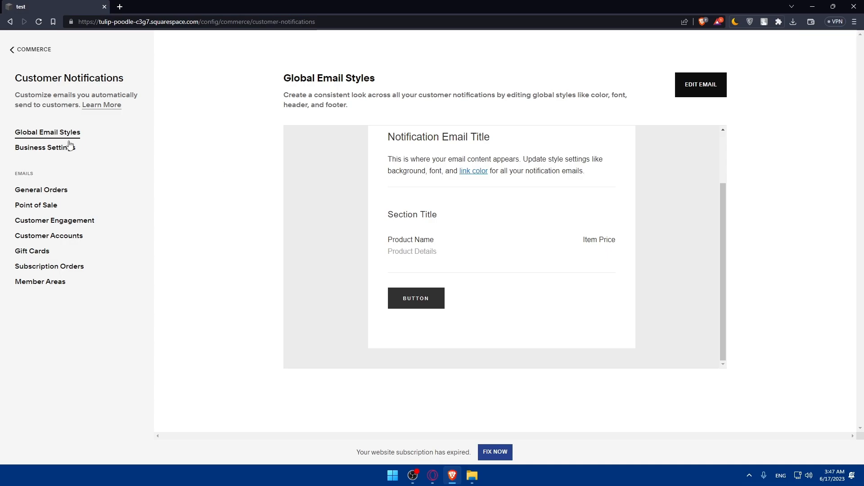
click(18, 53)
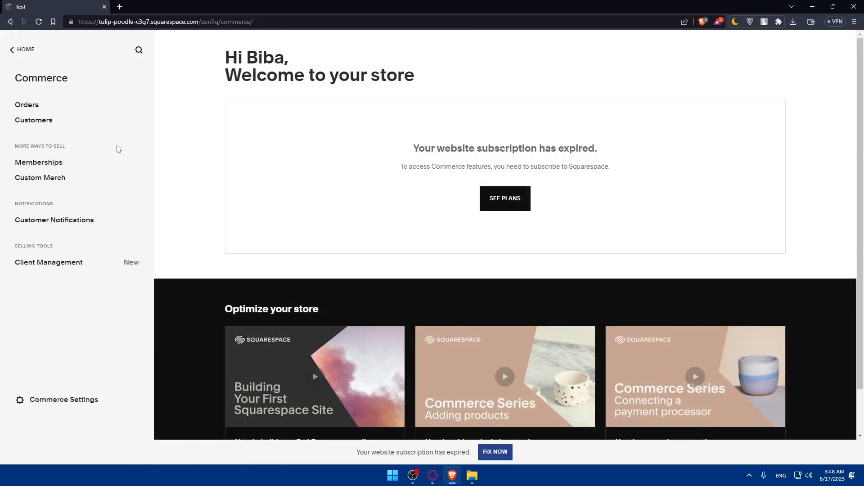
click(52, 270)
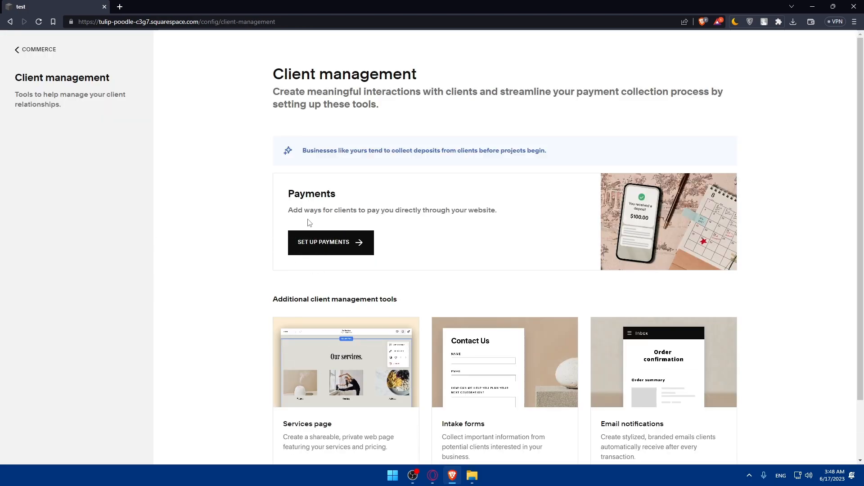
- Start a new client payment option and name it 'test'
click(368, 240)
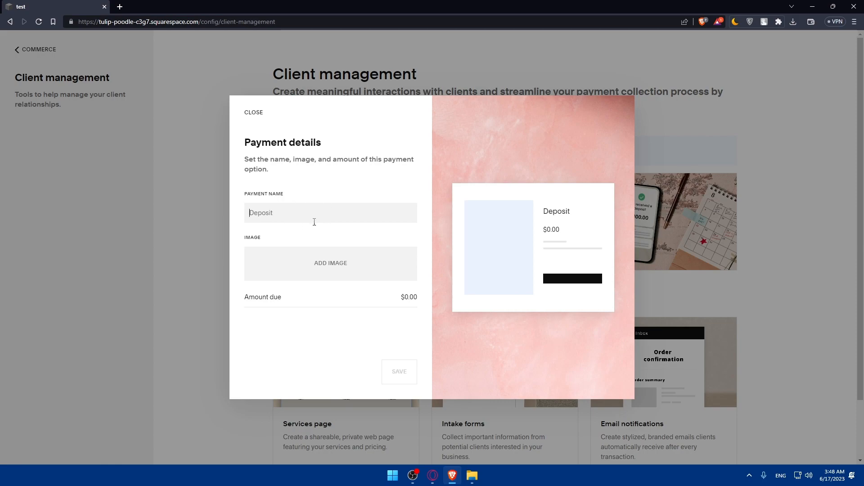
text(sagegsg)
drag(292, 213, 206, 213)
text(test)
- Upload the wizard image from Downloads, set the amount due to $10.00, and save
click(326, 260)
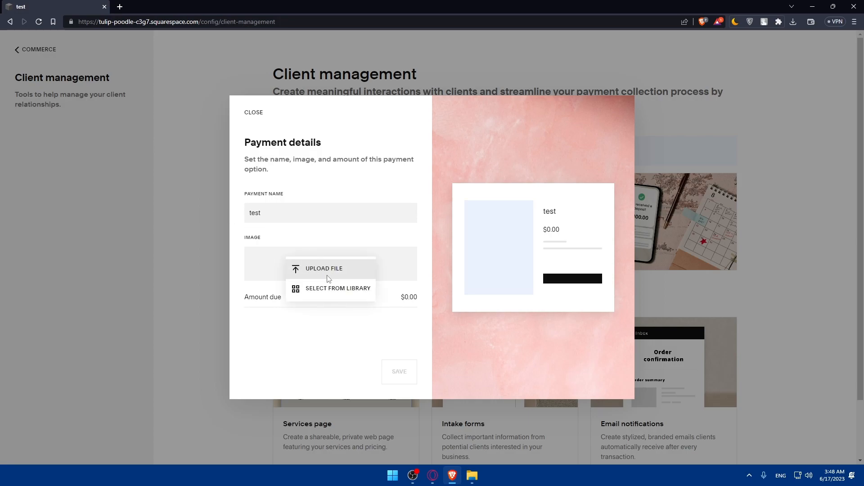
click(330, 266)
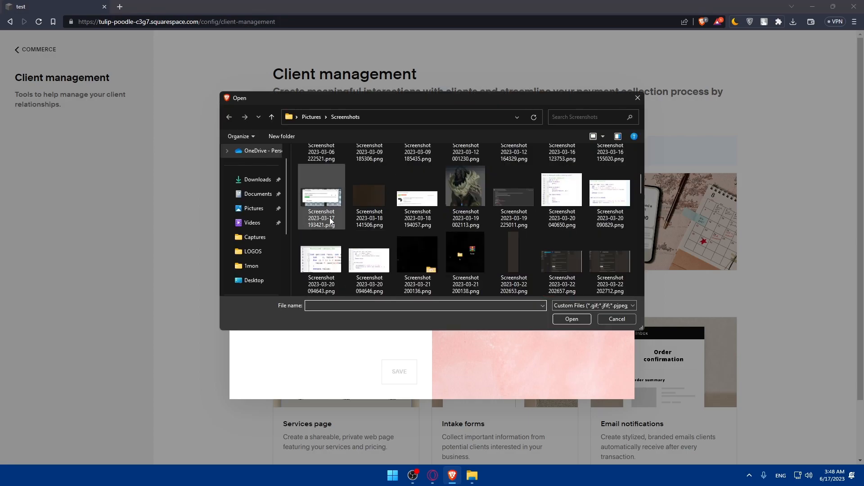
click(258, 179)
double_click(359, 234)
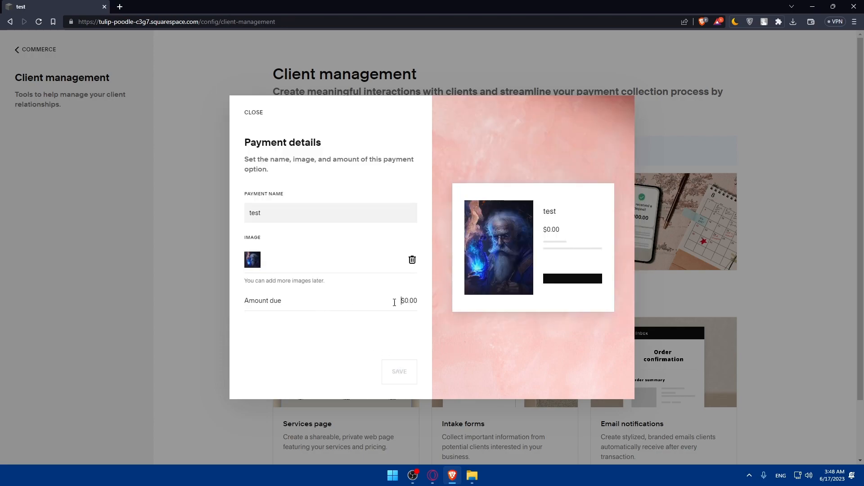
text(10)
click(397, 299)
click(397, 376)
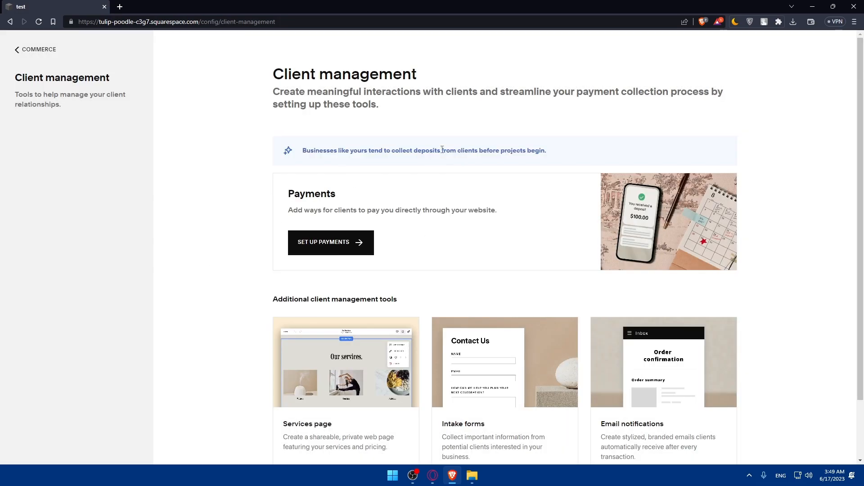
- Leave Commerce, view the Marketing dashboard, then open Scheduling to begin Acuity onboarding
scroll(599, 257, down, 2)
scroll(517, 247, up, 2)
click(27, 50)
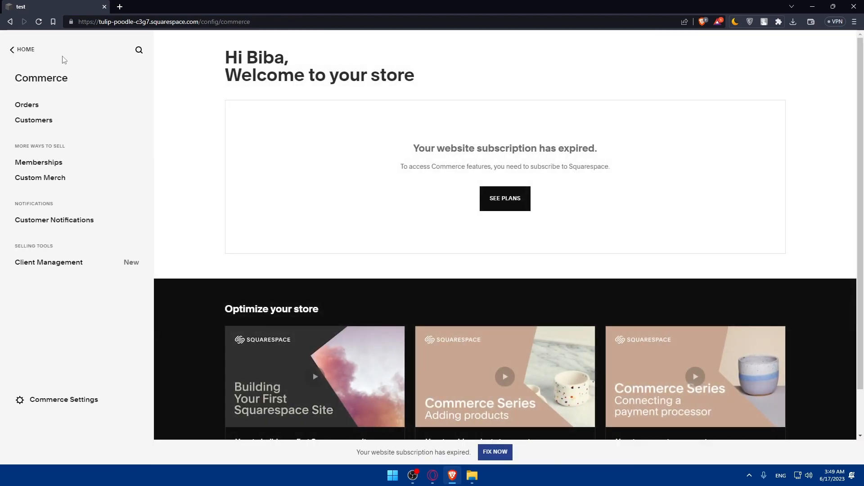
click(23, 50)
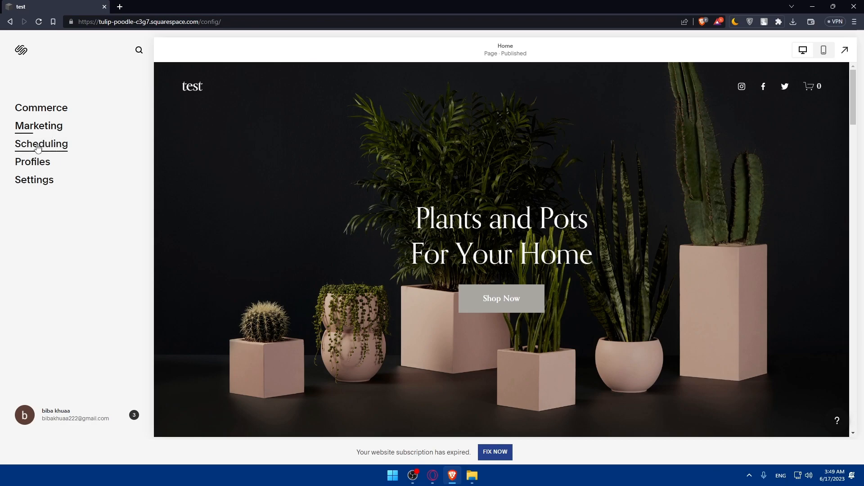
click(39, 126)
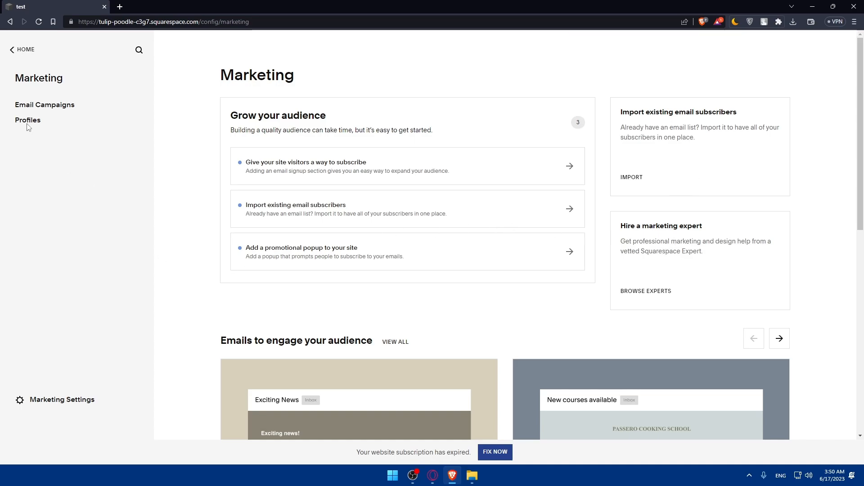
click(11, 49)
click(66, 149)
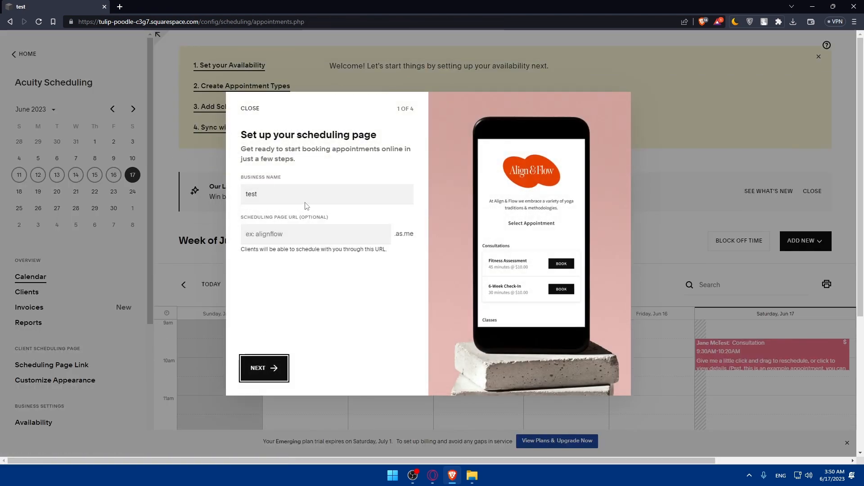
- Keep business name 'test' and create a 15-minute, $5 appointment type named test
click(264, 368)
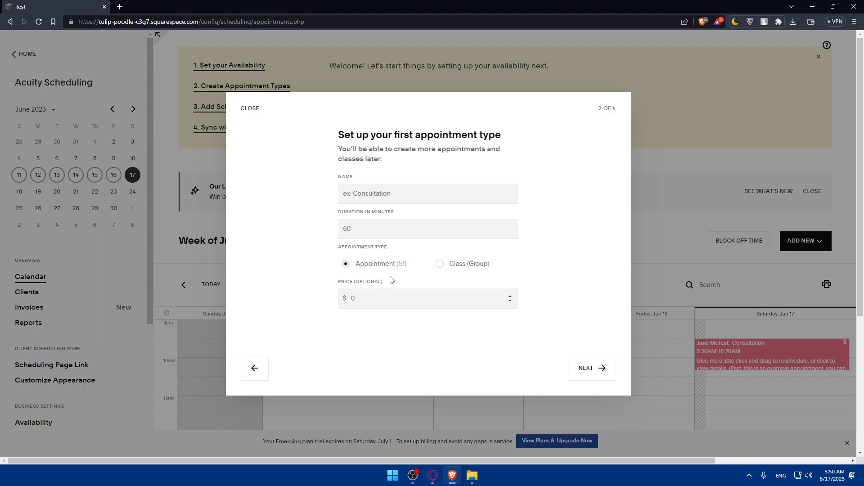
click(378, 189)
text(test)
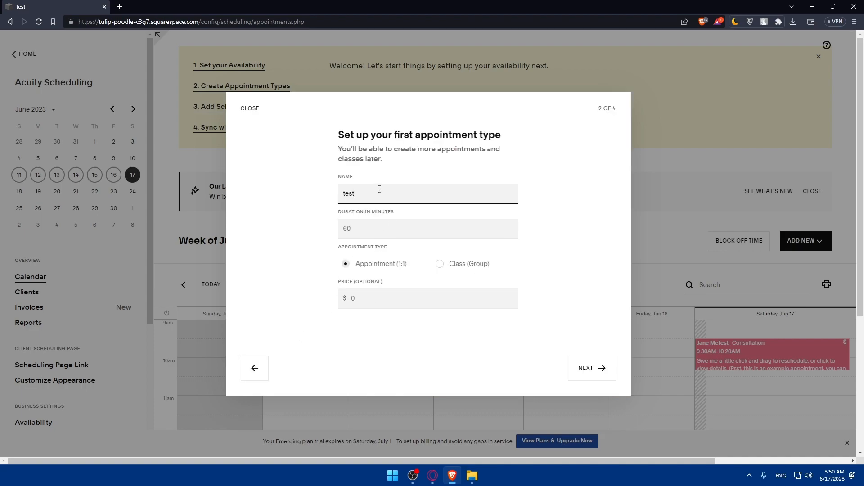
drag(380, 196, 345, 196)
click(365, 228)
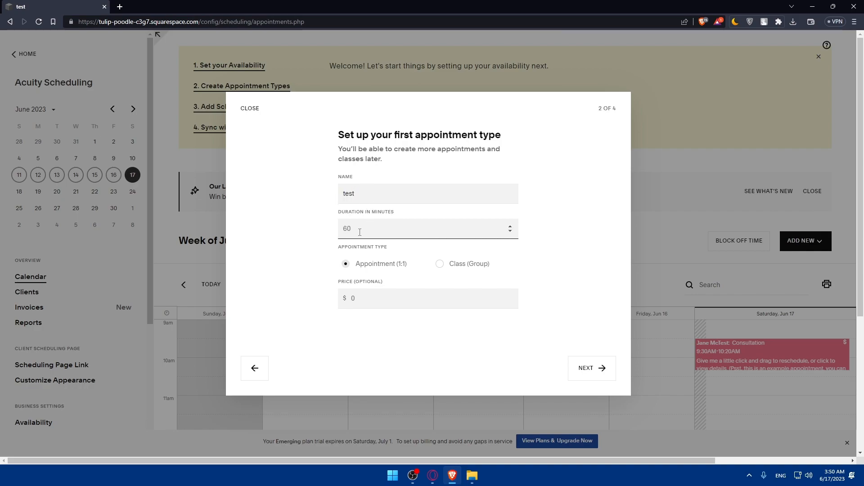
key(Tab)
click(581, 368)
- Make Sundays available 9:00AM–5:00PM and continue to the payments step
scroll(379, 265, down, 3)
scroll(347, 256, up, 3)
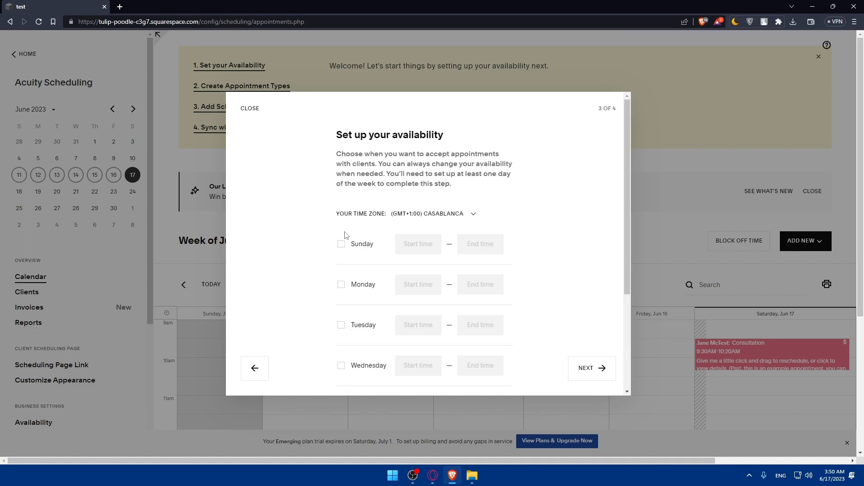
click(341, 243)
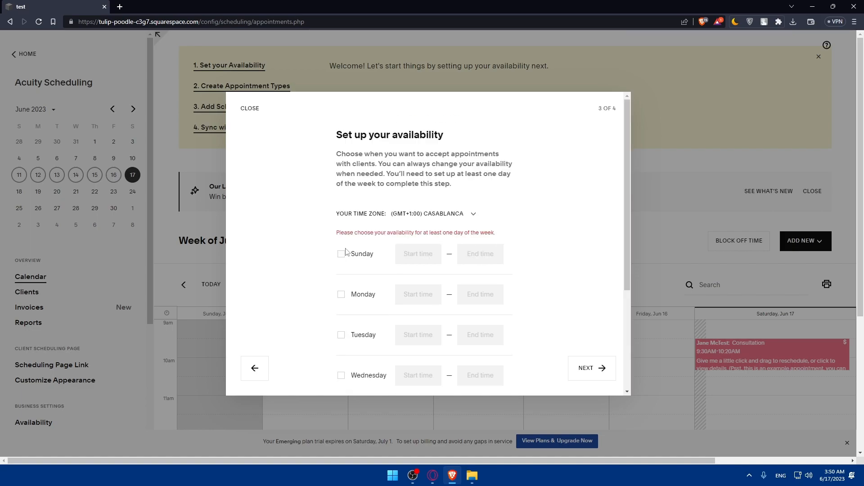
click(419, 243)
click(473, 248)
click(516, 249)
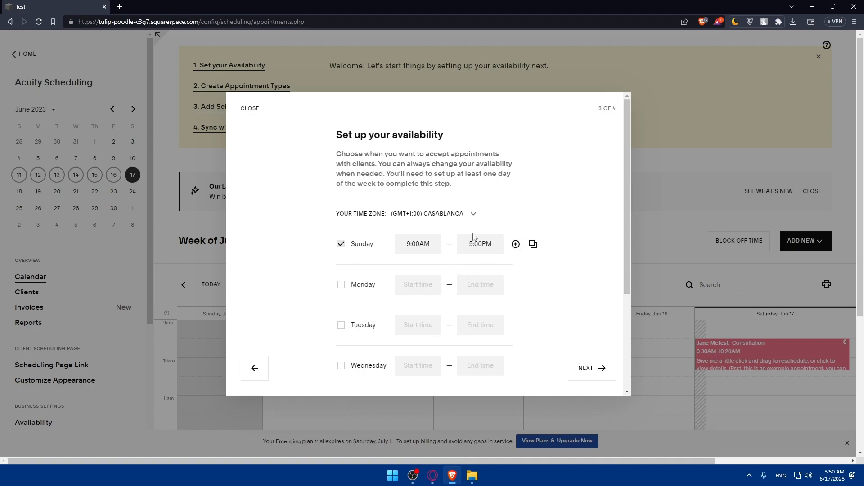
click(515, 269)
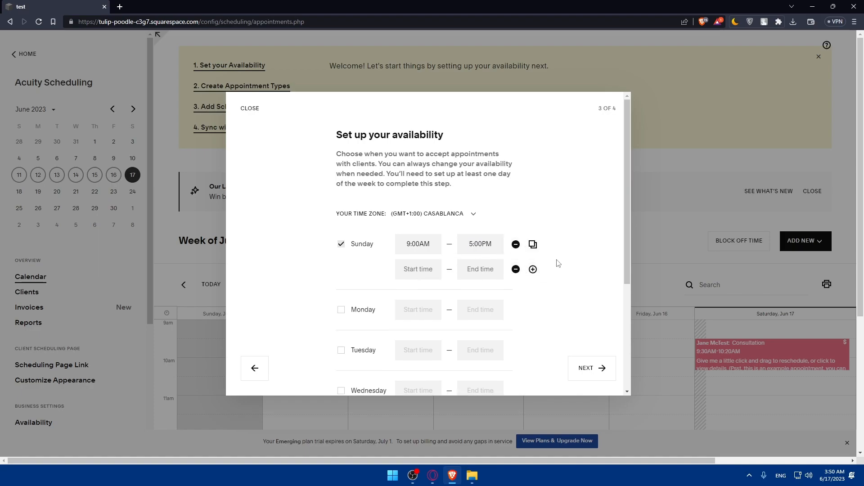
scroll(393, 256, down, 4)
scroll(363, 281, up, 5)
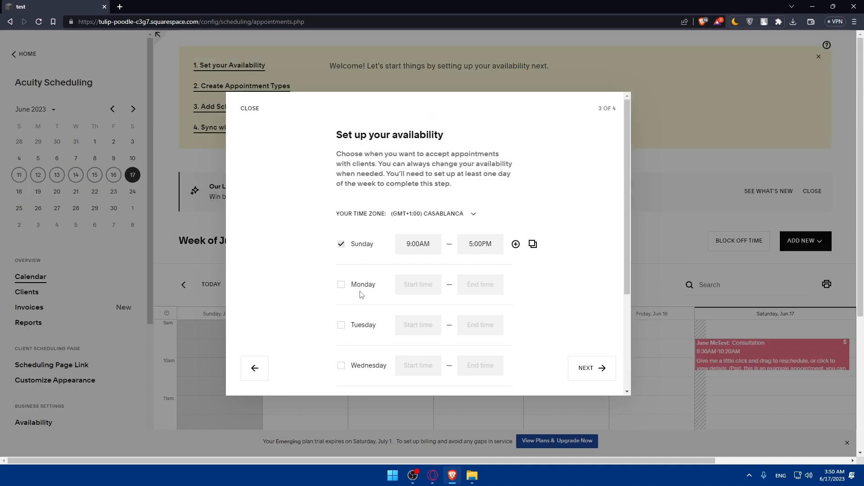
click(577, 367)
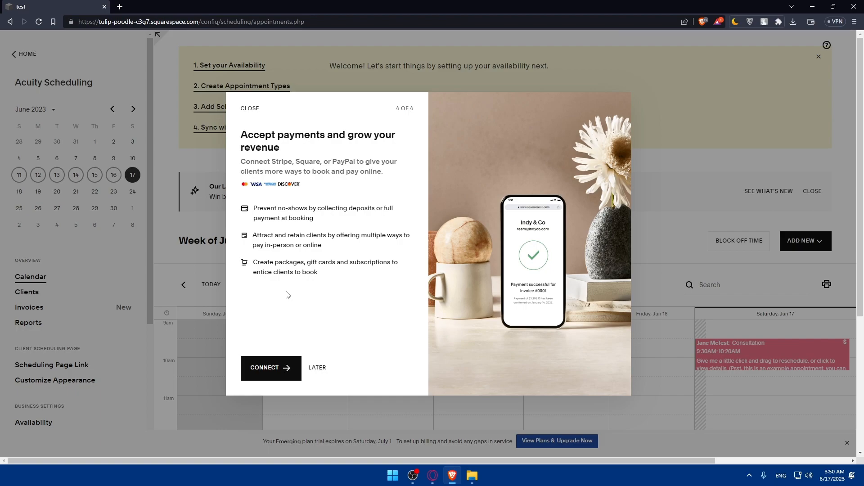
- Try connecting Square as payment processor twice, close its sign-in, and return to the dashboard
click(273, 372)
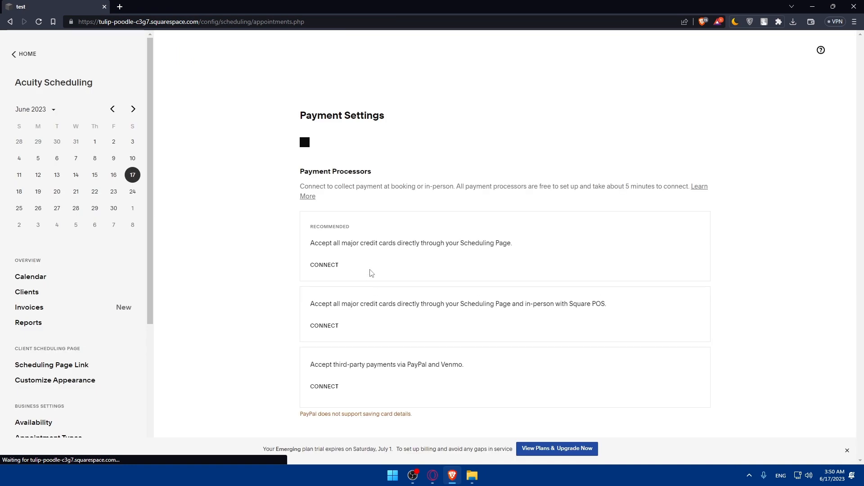
scroll(405, 240, down, 1)
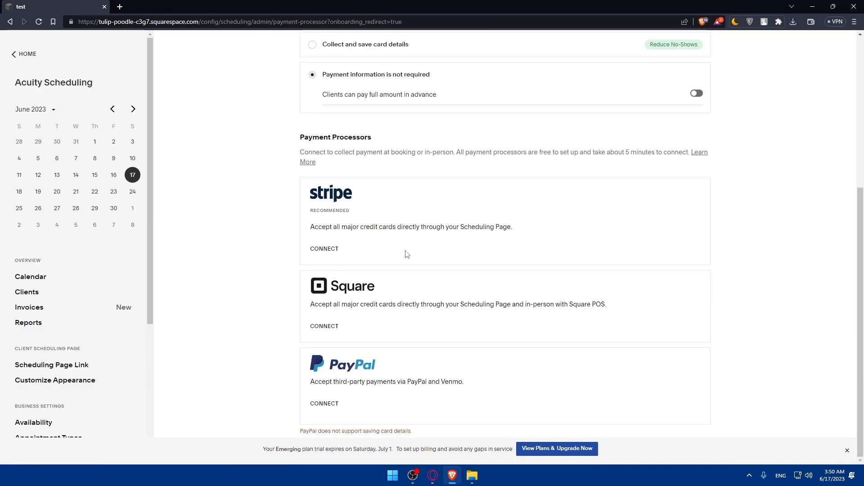
click(329, 327)
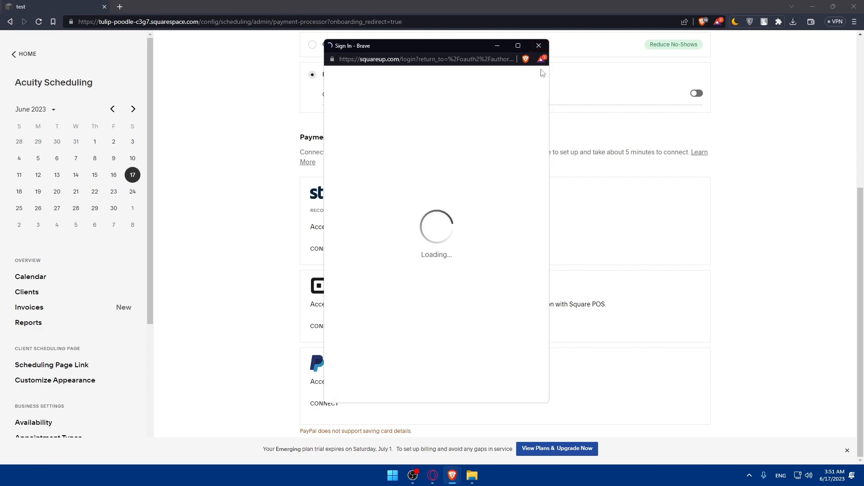
click(540, 45)
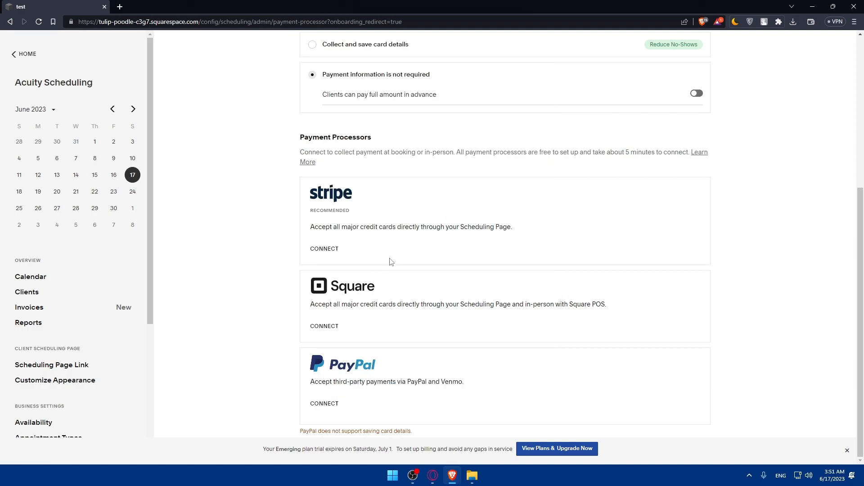
click(326, 327)
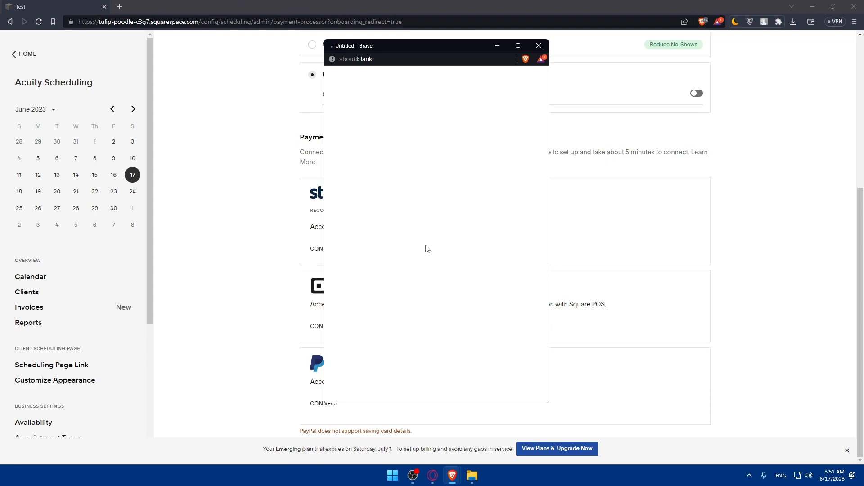
click(539, 46)
click(18, 54)
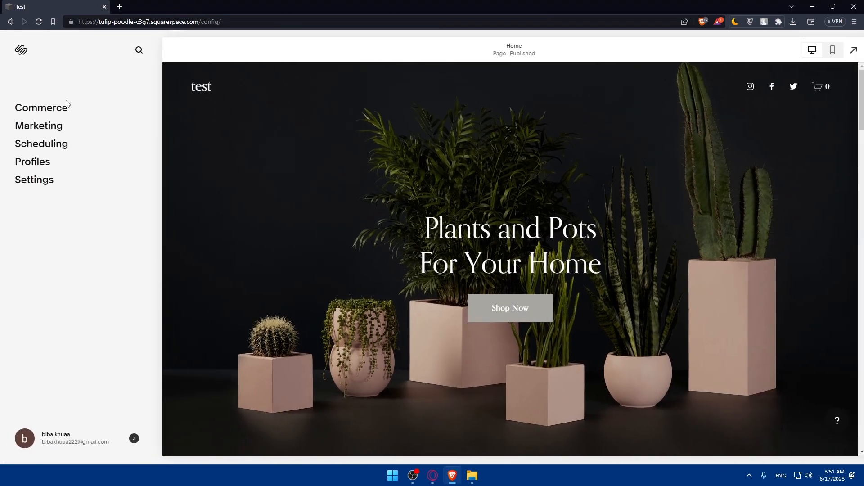
click(41, 165)
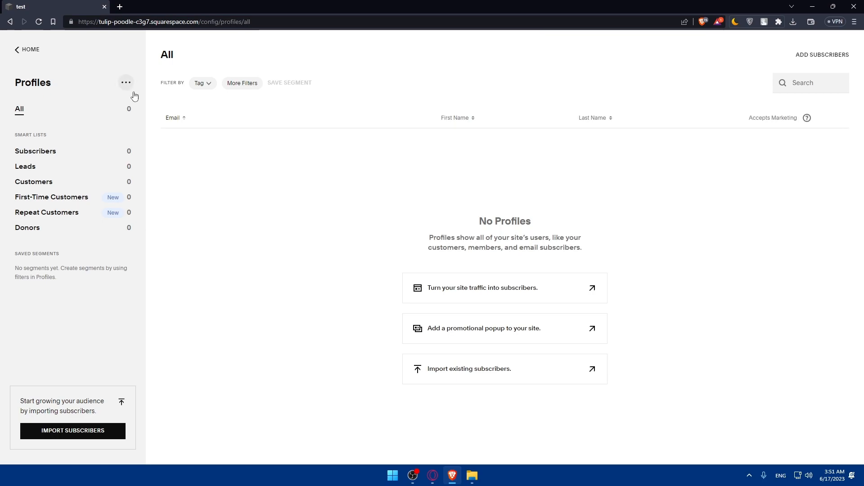
double_click(137, 112)
click(135, 87)
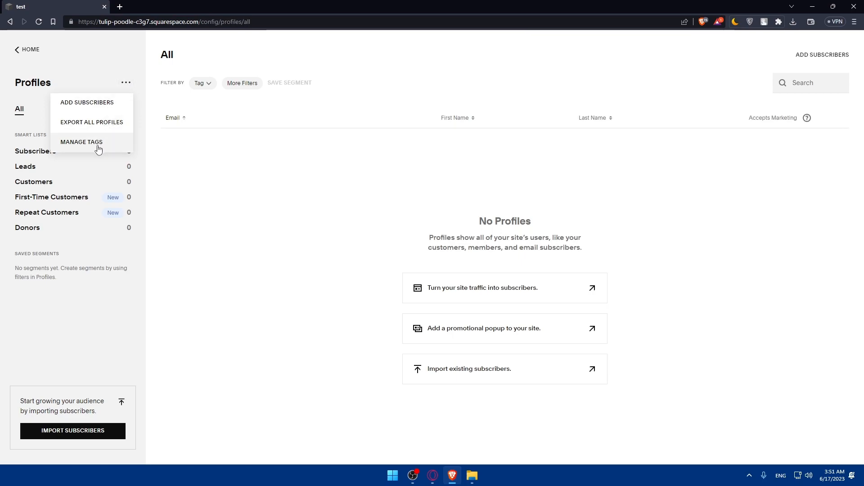
click(144, 177)
click(21, 51)
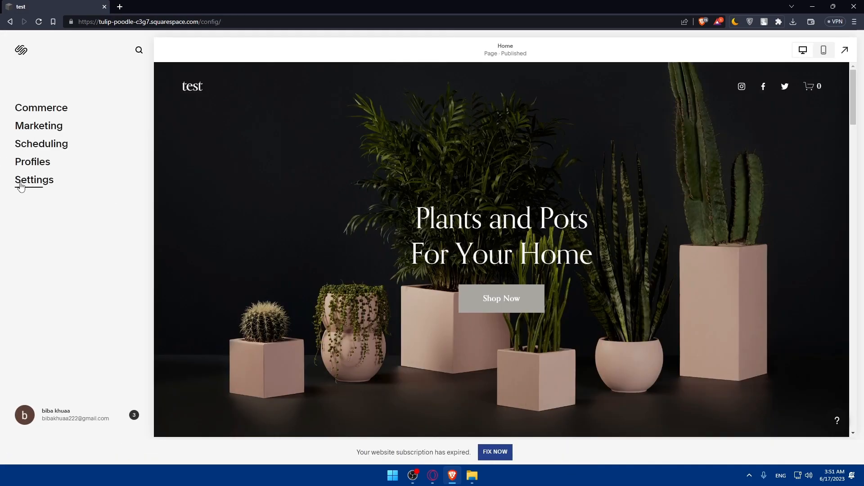
click(34, 179)
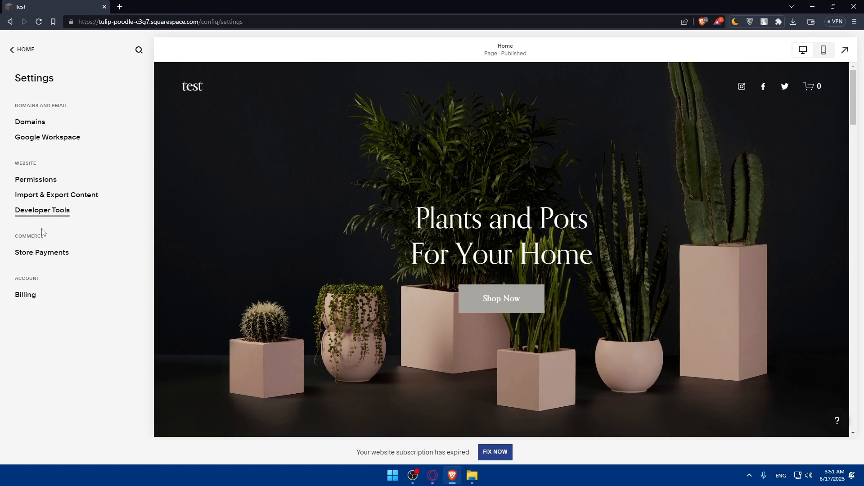
click(23, 49)
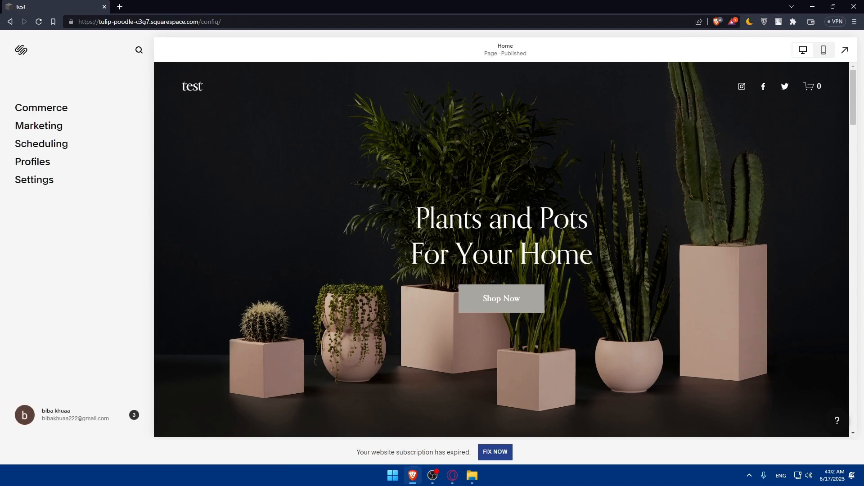